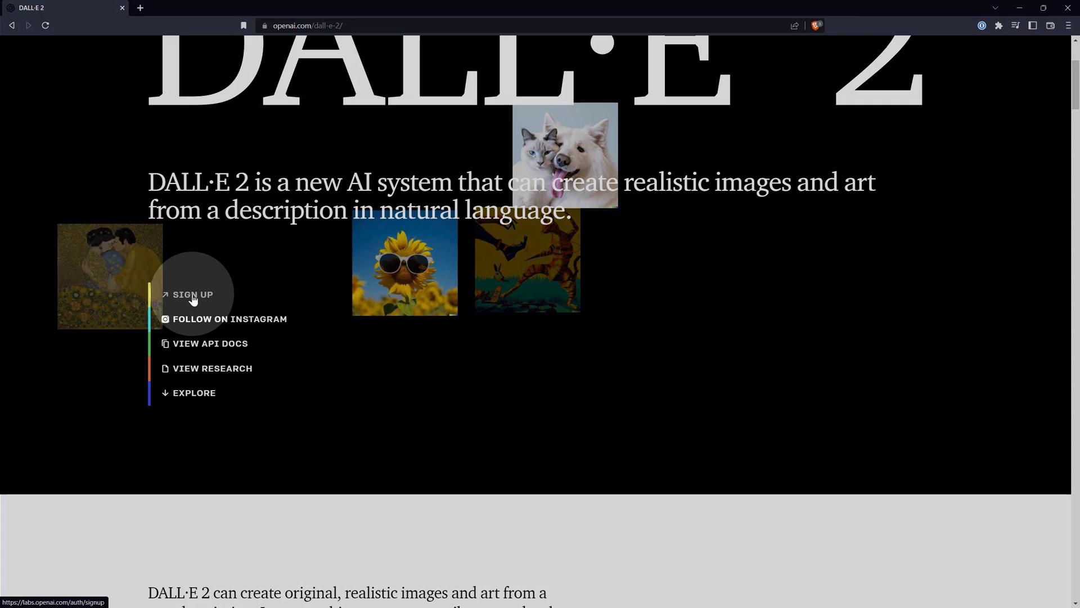
Start creating a DALL·E account from the Sign up link
{"action": "left_click", "coordinate": [192, 296]}
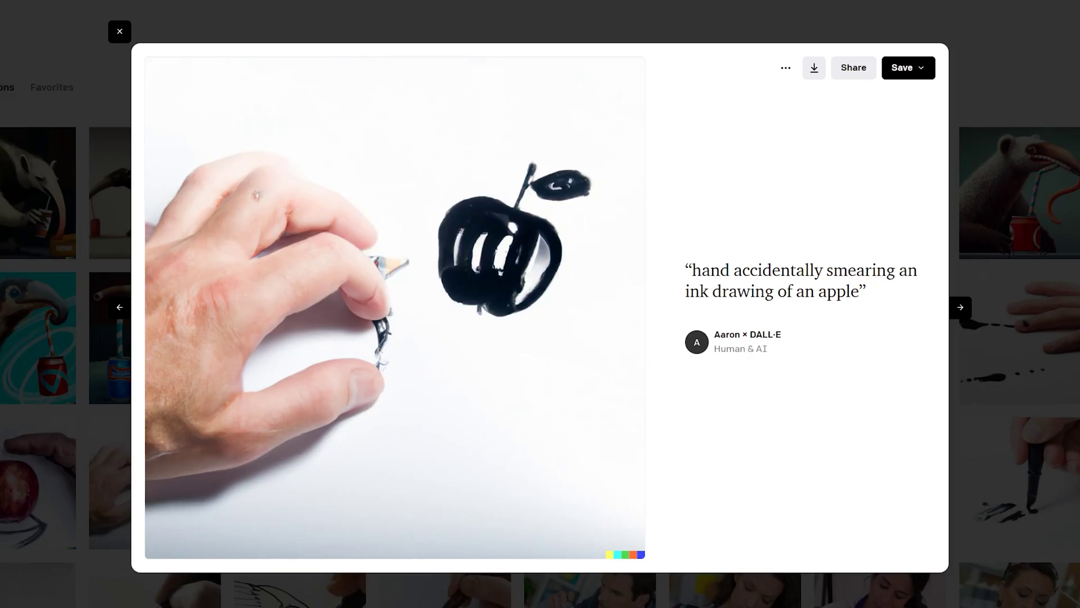
Step through the ink-drawing generations to reach the hand smudging a bird drawing
{"action": "key", "text": "Right"}
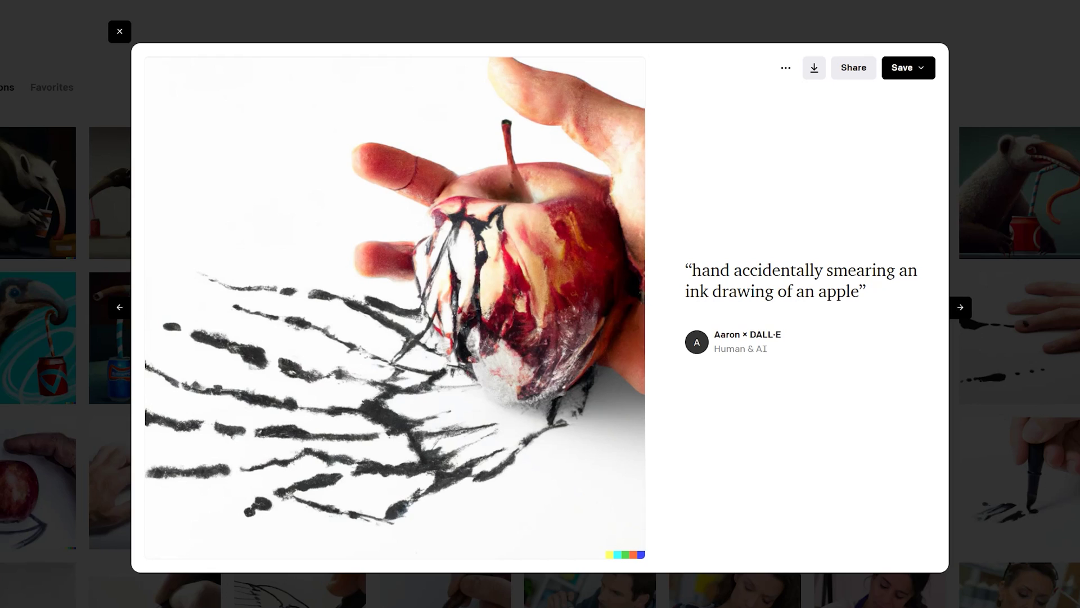
{"action": "key", "text": "Right"}
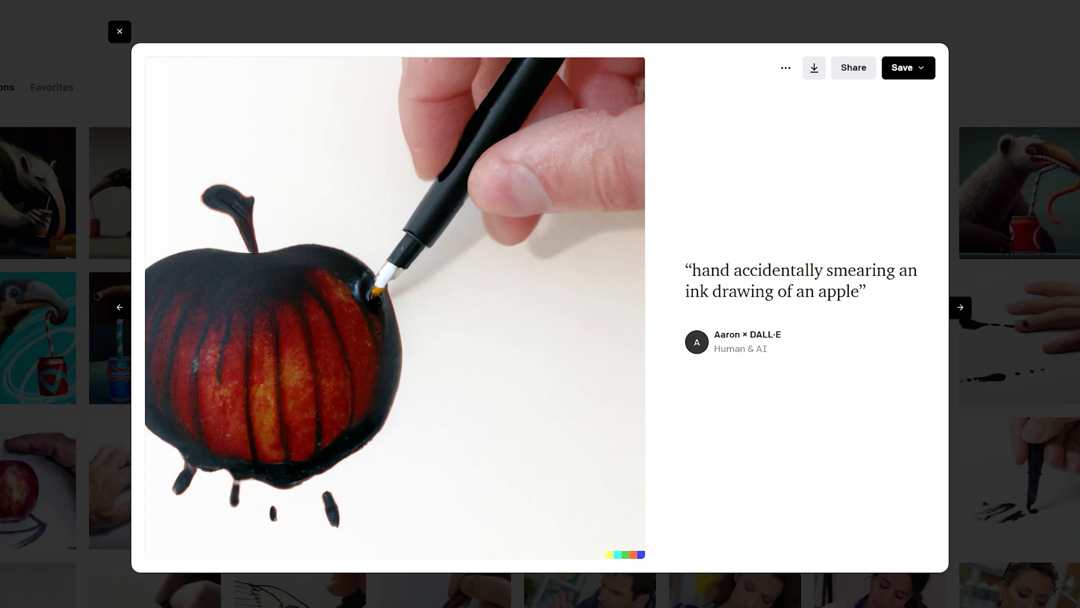
{"action": "key", "text": "Right"}
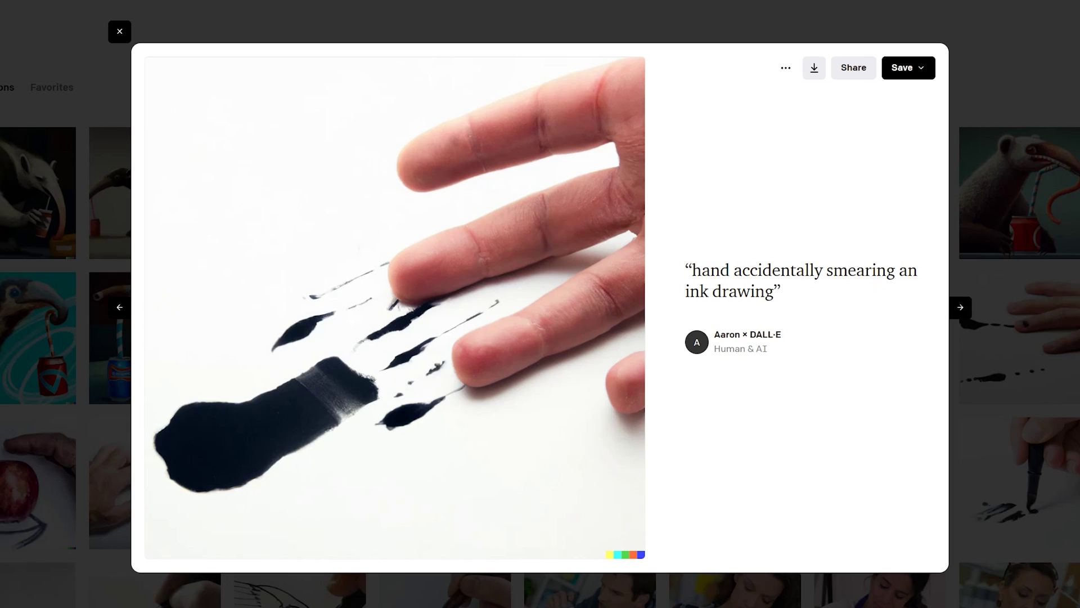
{"action": "key", "text": "Right"}
{"action": "key", "text": "Right"}
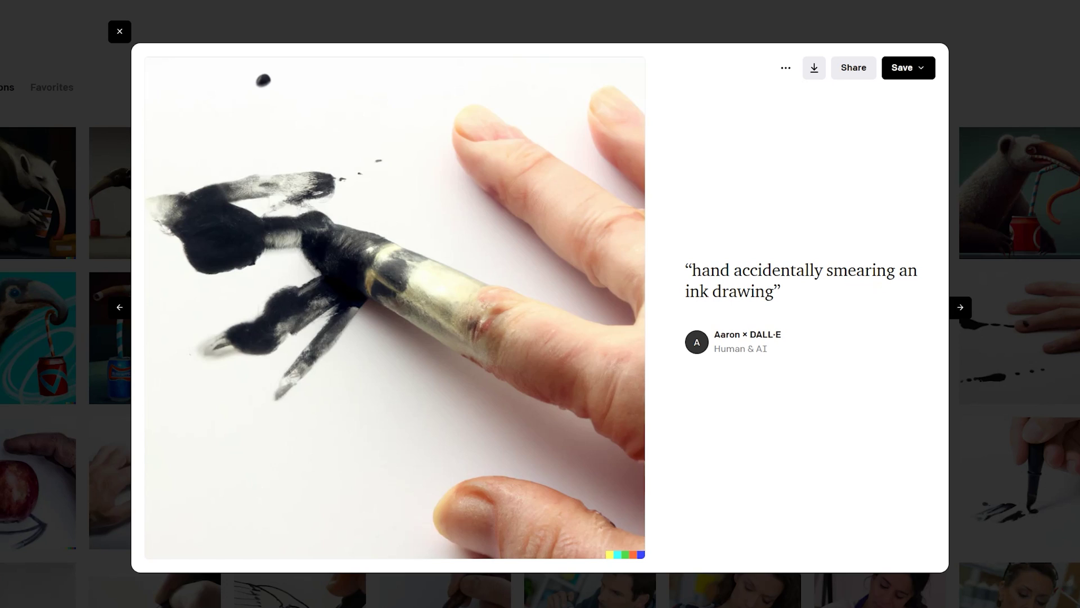
{"action": "key", "text": "Left"}
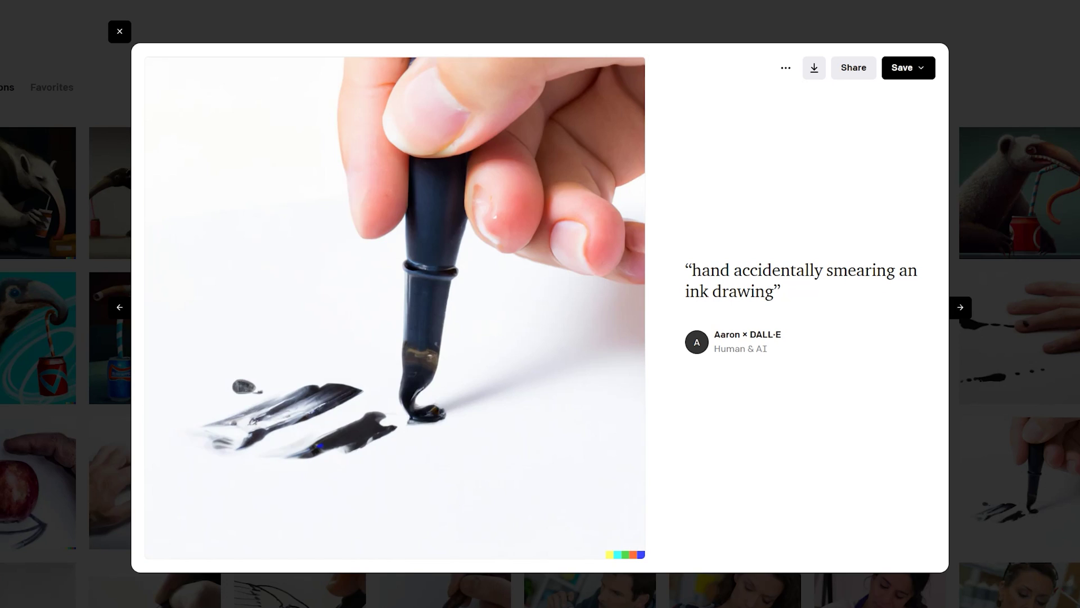
{"action": "key", "text": "Left"}
{"action": "key", "text": "Left"}
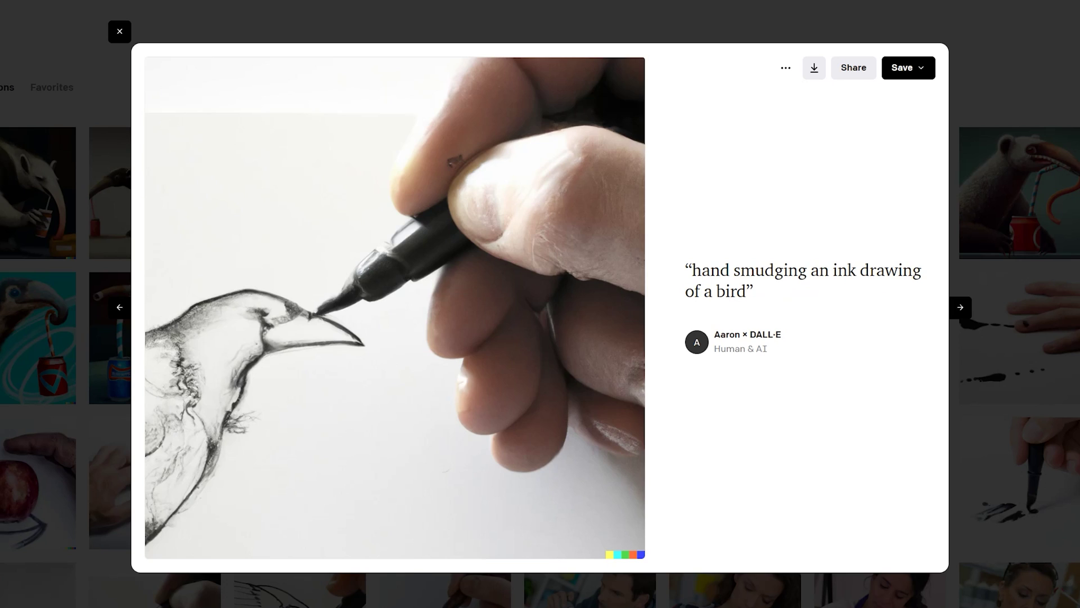
{"action": "key", "text": "Left"}
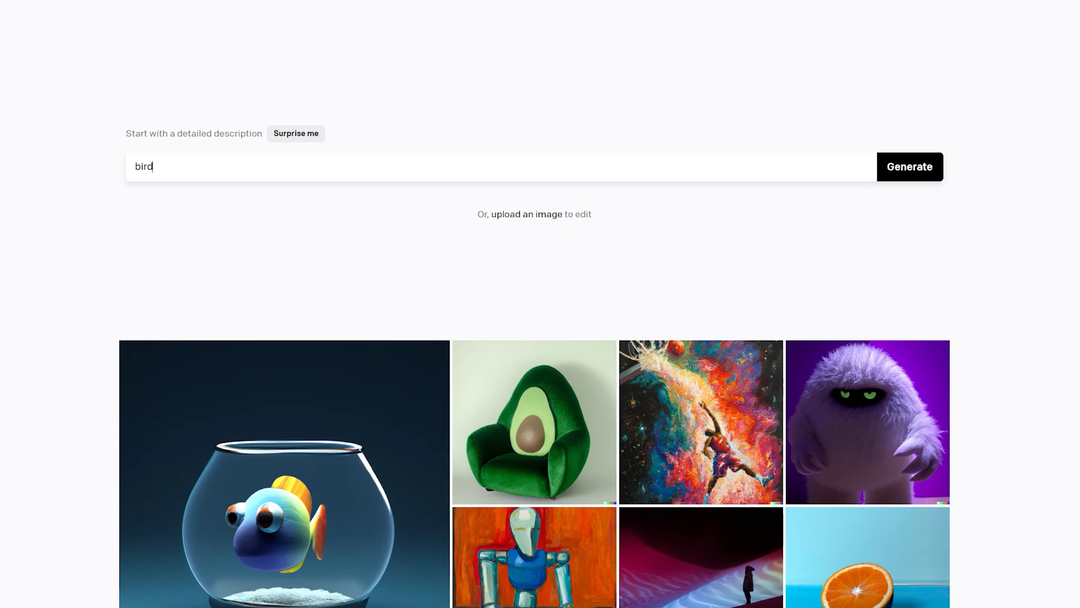
Replace the old prompt with 'a blue bird with white wings and a black beak'
{"action": "key", "text": "BackSpace"}
{"action": "key", "text": "BackSpace"}
{"action": "key", "text": "BackSpace"}
{"action": "key", "text": "BackSpace"}
{"action": "type", "text": "a blue bird with white wings and a black beak"}
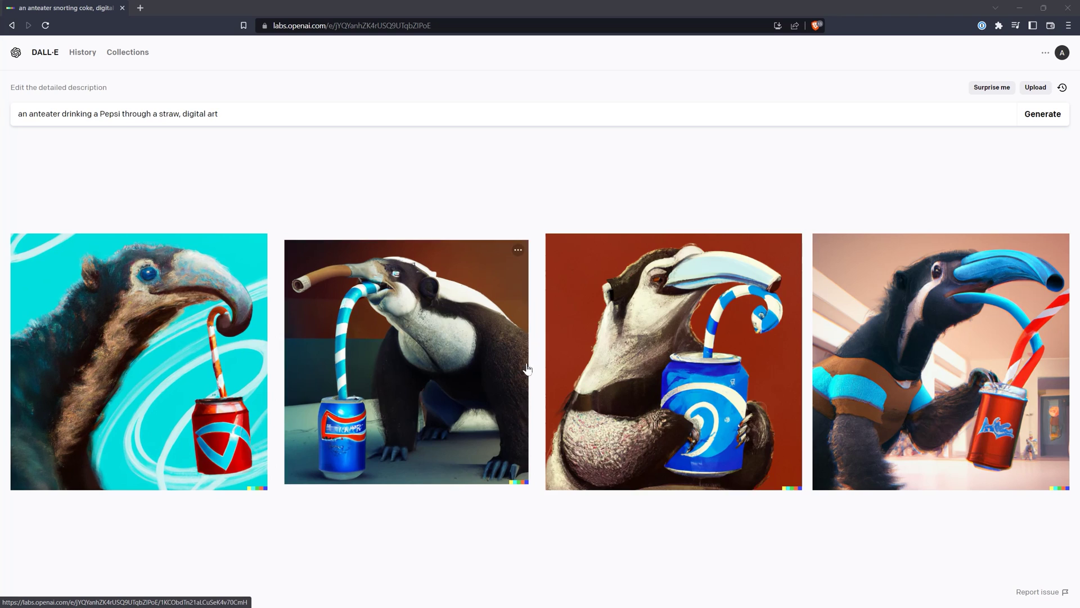
Open the first anteater result, view each of the four images, and return to the grid
{"action": "left_click", "coordinate": [212, 364]}
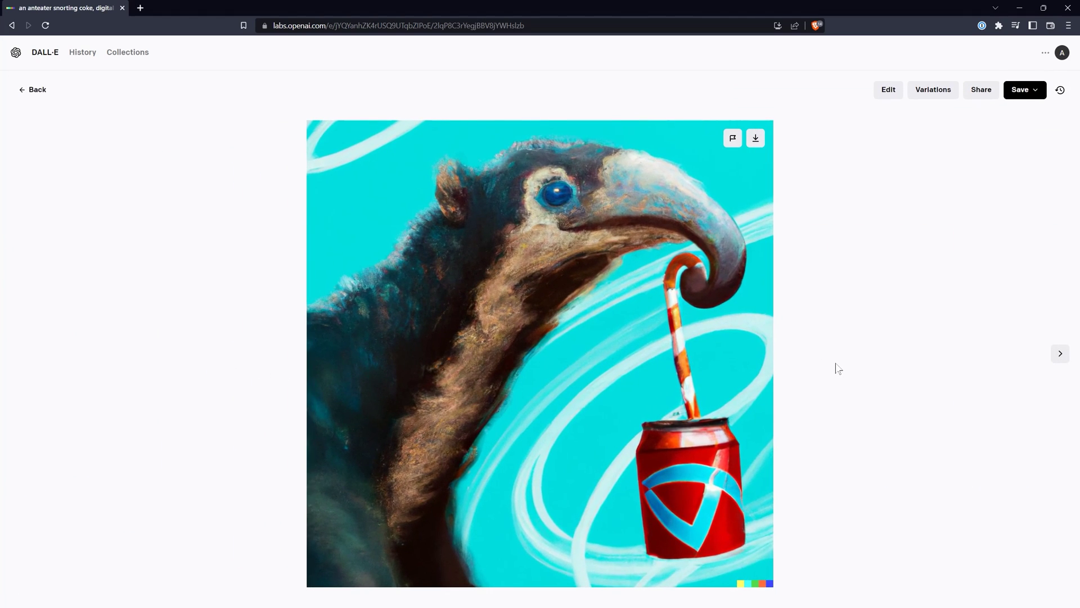
{"action": "left_click", "coordinate": [1060, 354]}
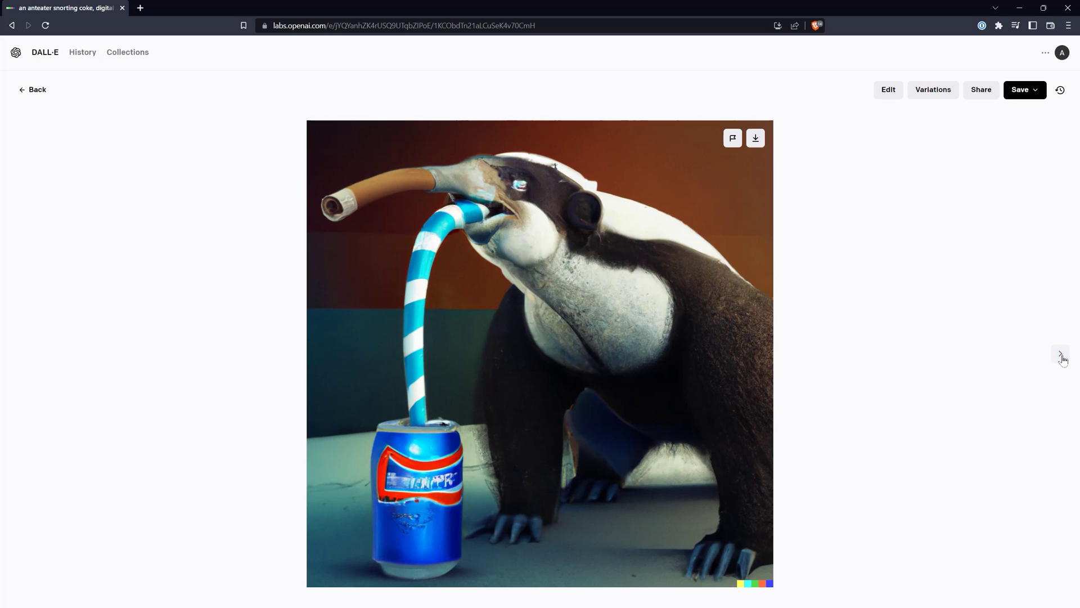
{"action": "left_click", "coordinate": [1060, 356]}
{"action": "left_click", "coordinate": [1062, 357]}
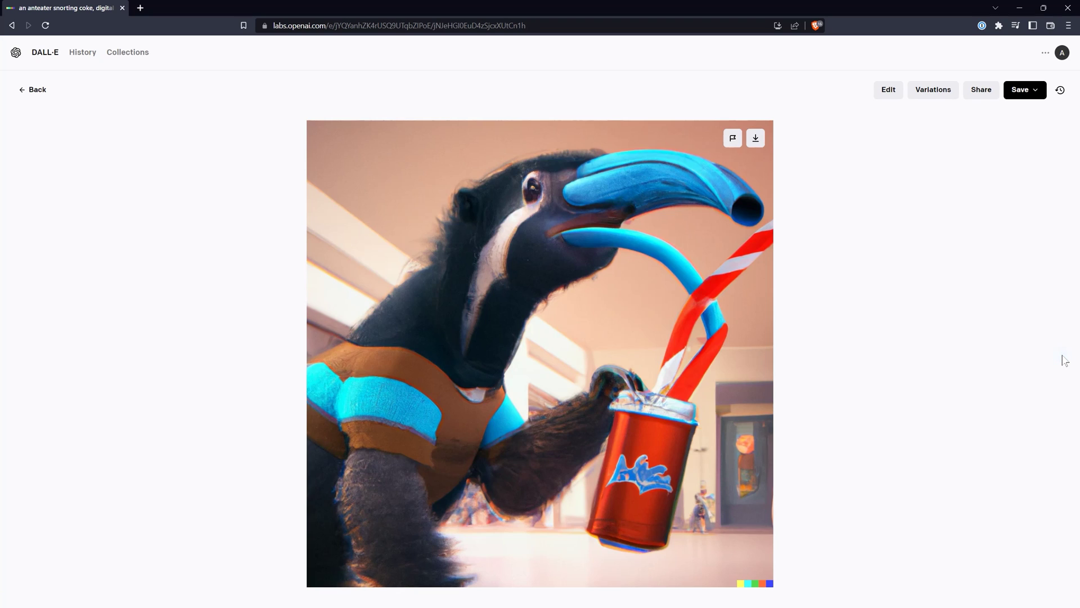
{"action": "left_click", "coordinate": [36, 92]}
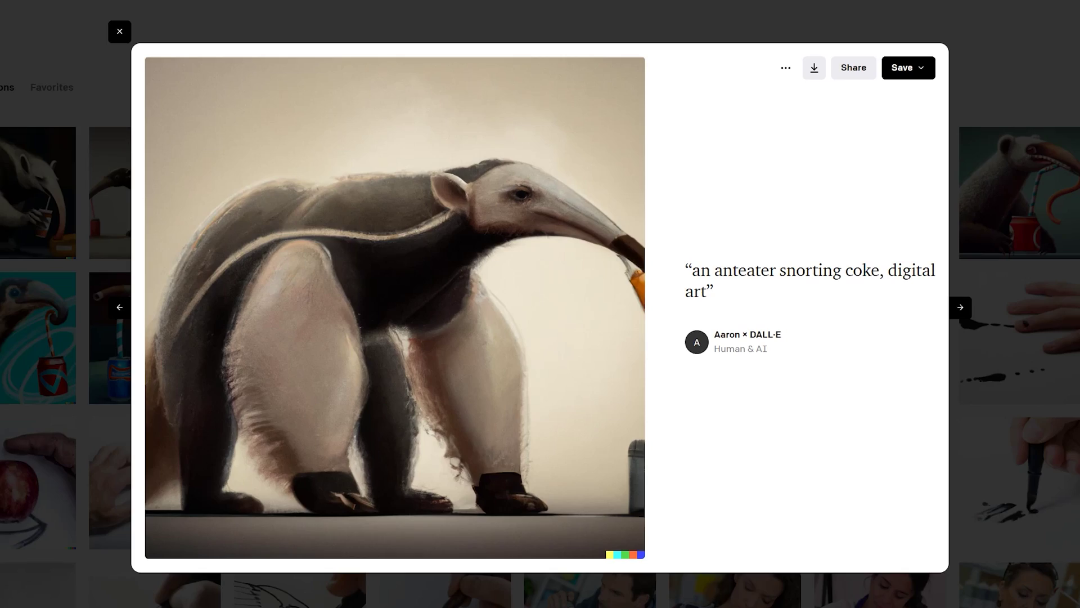
Browse back and forth through the anteater snorting coke images in the viewer
{"action": "key", "text": "Right"}
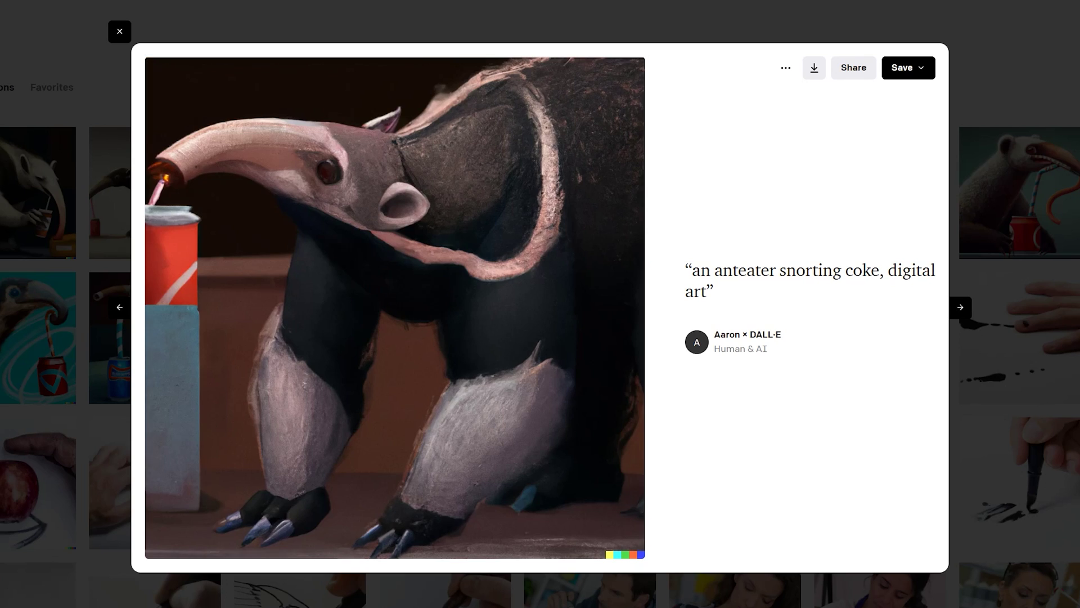
{"action": "key", "text": "Right"}
{"action": "key", "text": "Left"}
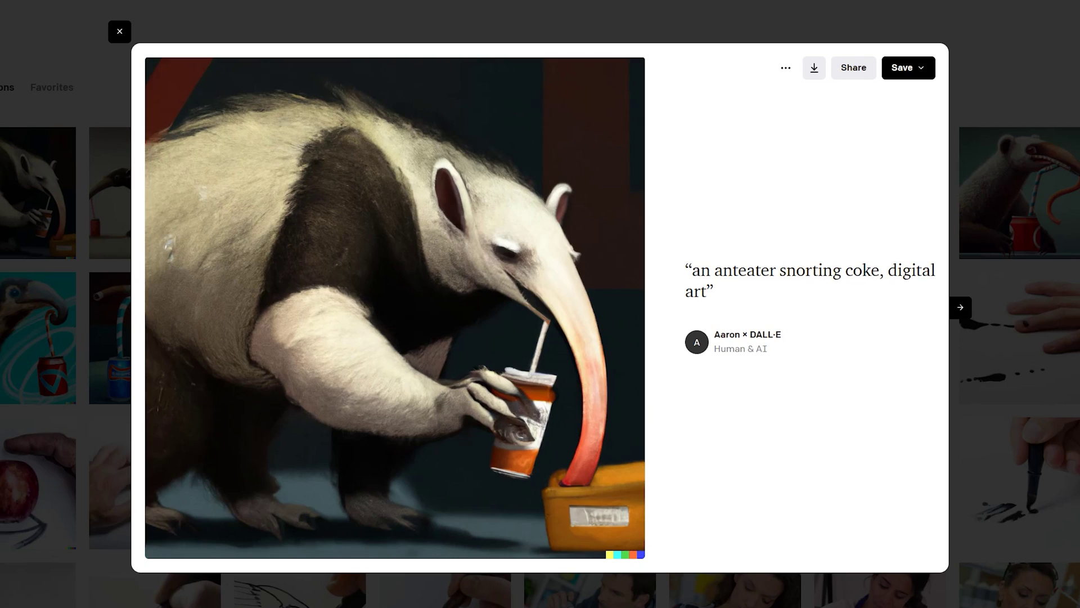
{"action": "key", "text": "Right"}
{"action": "key", "text": "Right"}
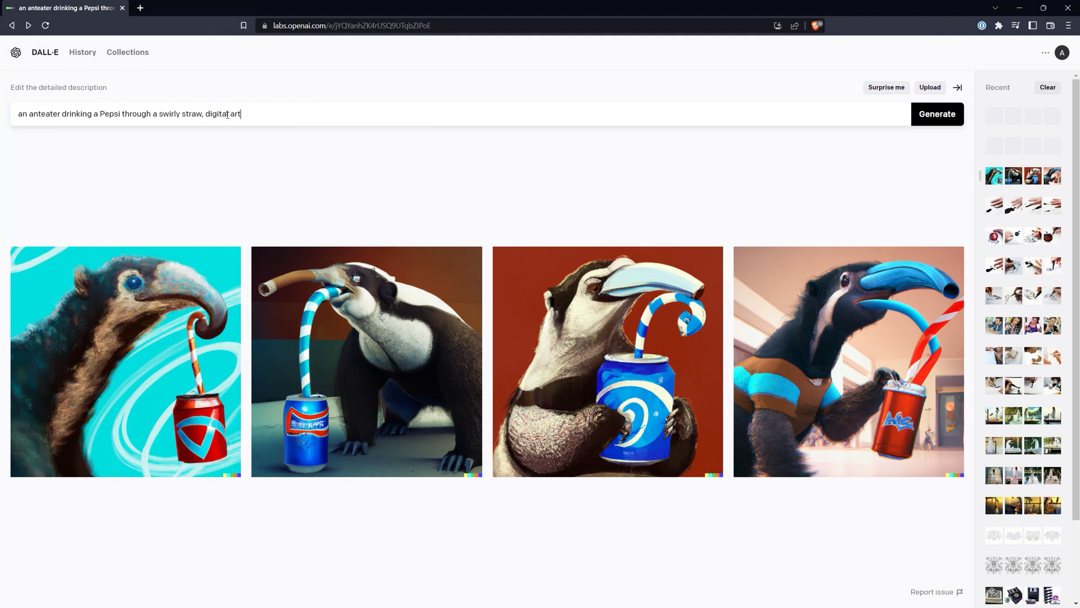
Delete the ', digital art' phrase from the prompt
{"action": "left_click_drag", "start_coordinate": [201, 114], "coordinate": [252, 111]}
{"action": "key", "text": "BackSpace"}
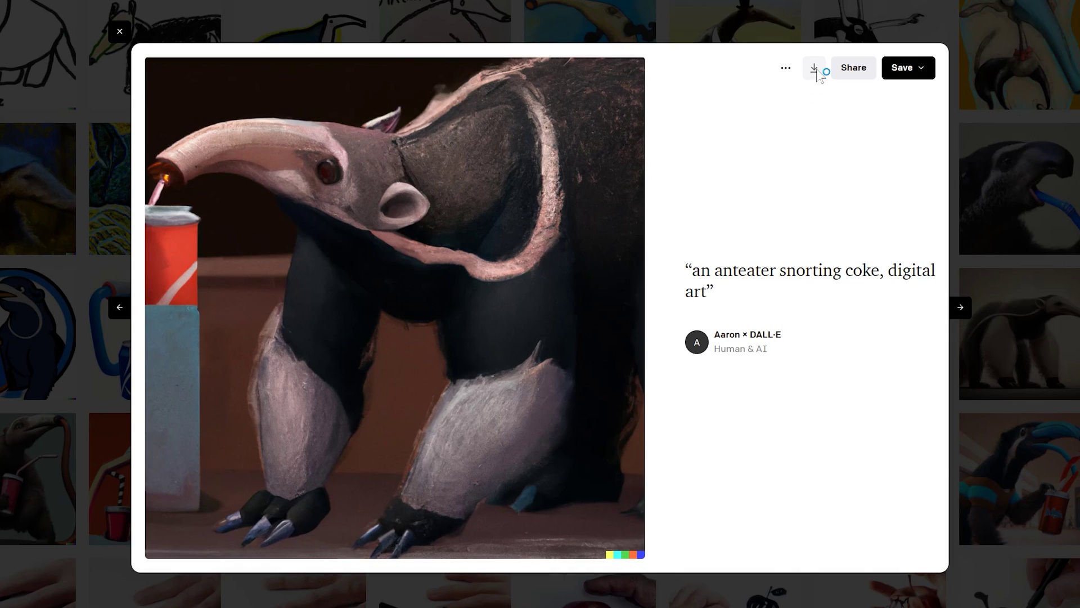
Download the anteater-and-red-can image as a PNG and bring up its further actions
{"action": "left_click", "coordinate": [855, 67]}
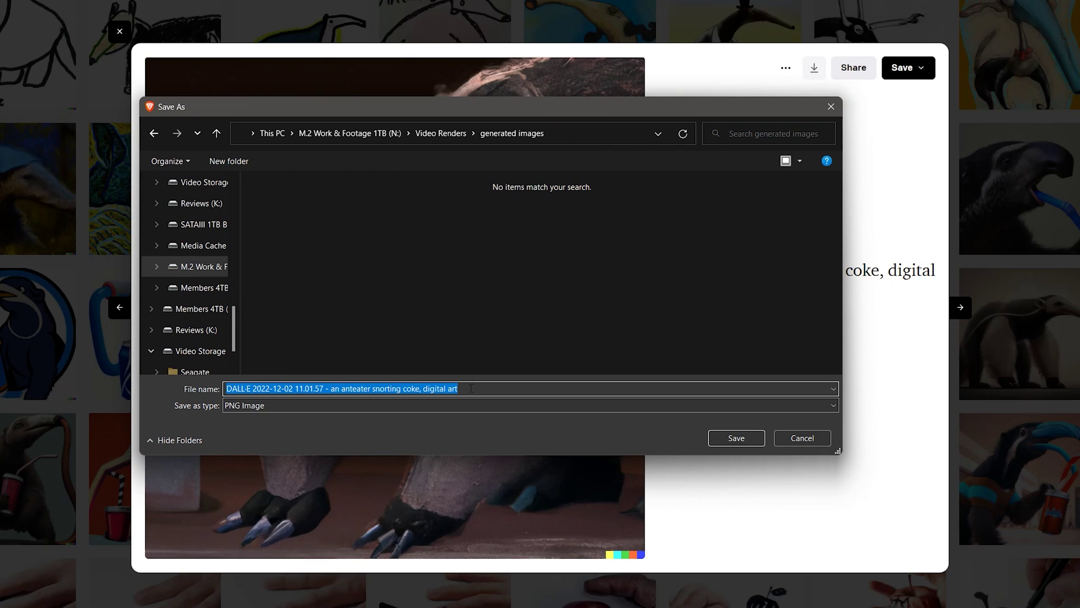
{"action": "left_click", "coordinate": [454, 406]}
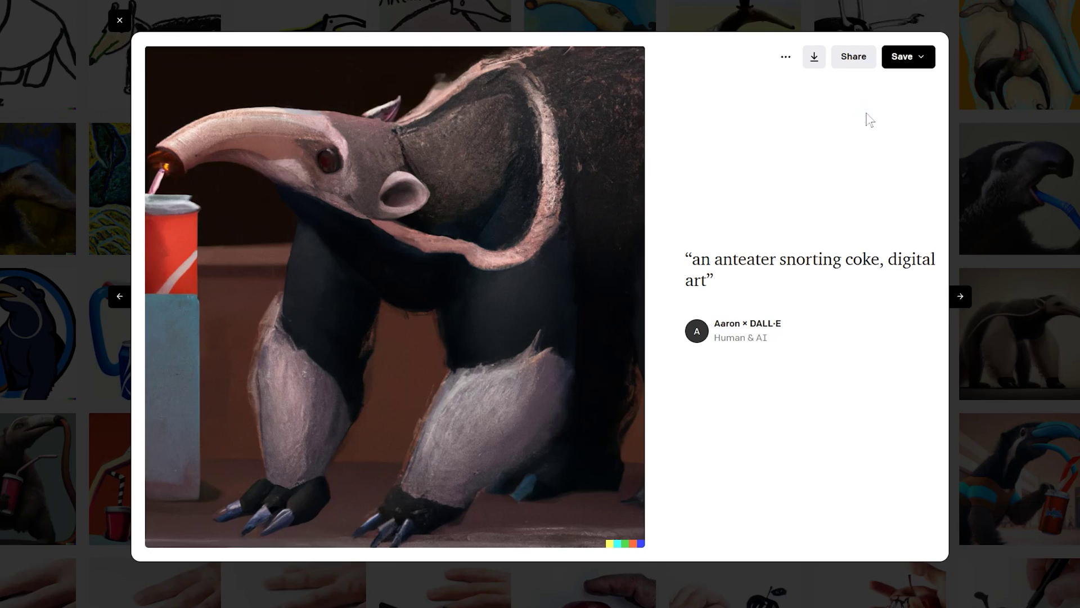
{"action": "left_click", "coordinate": [788, 60]}
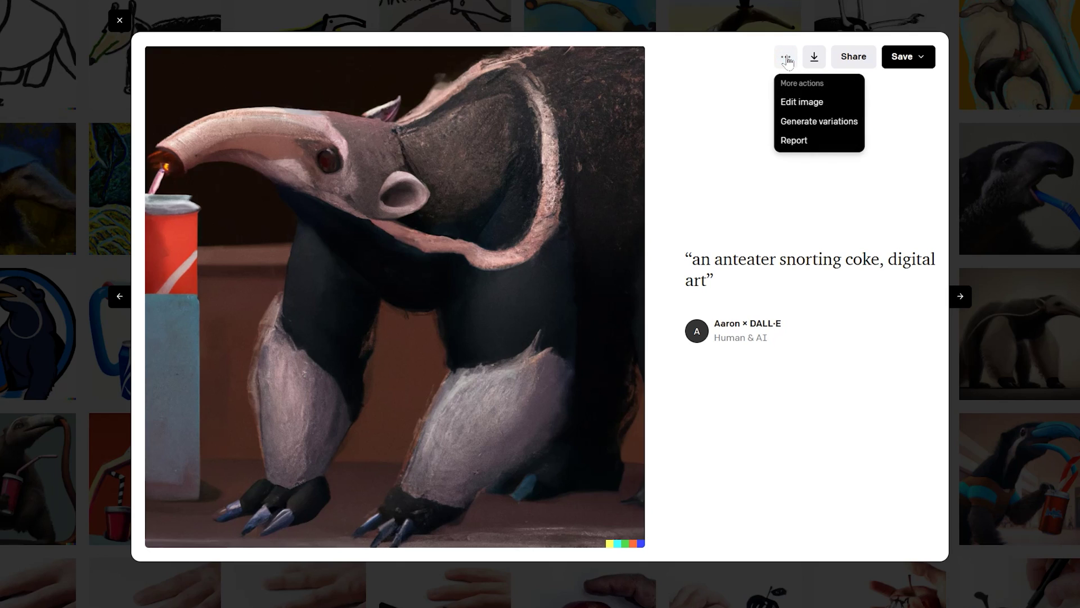
Generate variations of the anteater-and-red-can image
{"action": "left_click", "coordinate": [817, 130]}
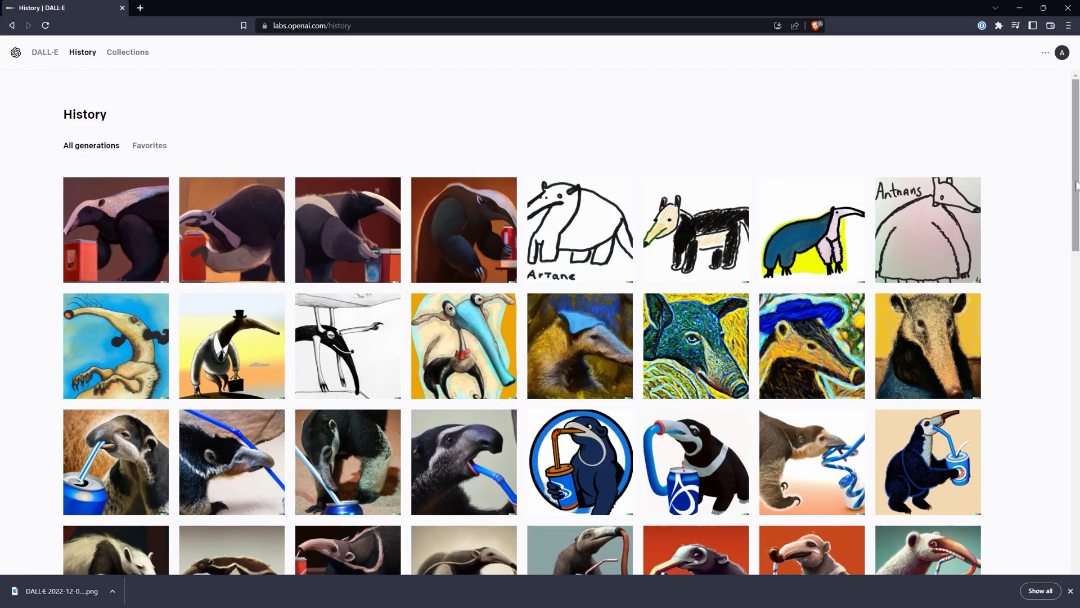
Scroll down through the generation history grid
{"action": "scroll", "coordinate": [1076, 191], "scroll_direction": "down", "scroll_amount": 1}
{"action": "left_click_drag", "start_coordinate": [1076, 191], "coordinate": [1076, 209]}
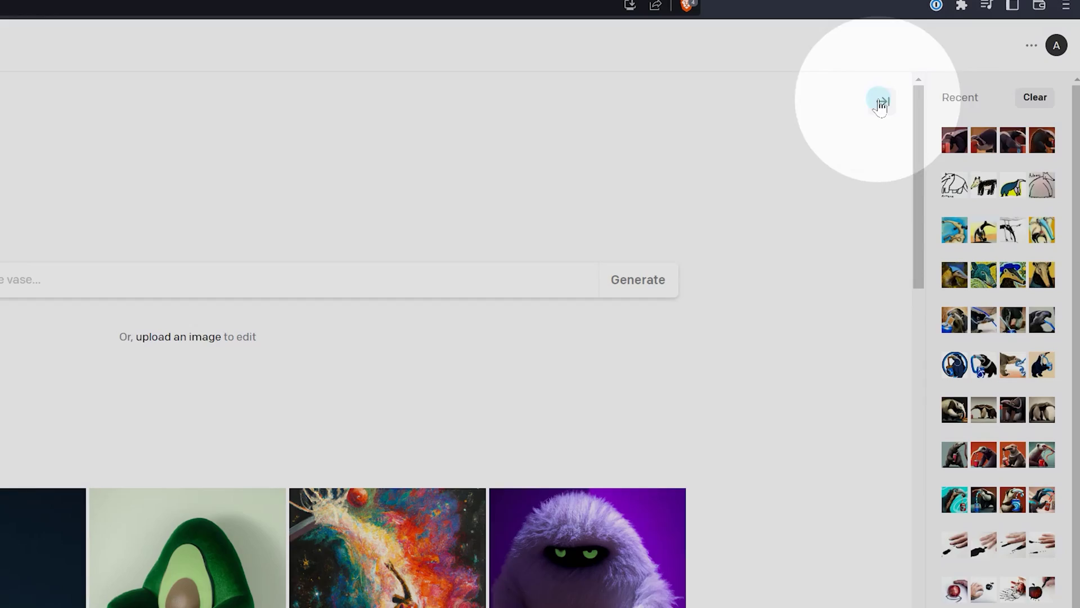
Hide the Recent panel and pick a collection to save the anteater image to
{"action": "left_click", "coordinate": [881, 106]}
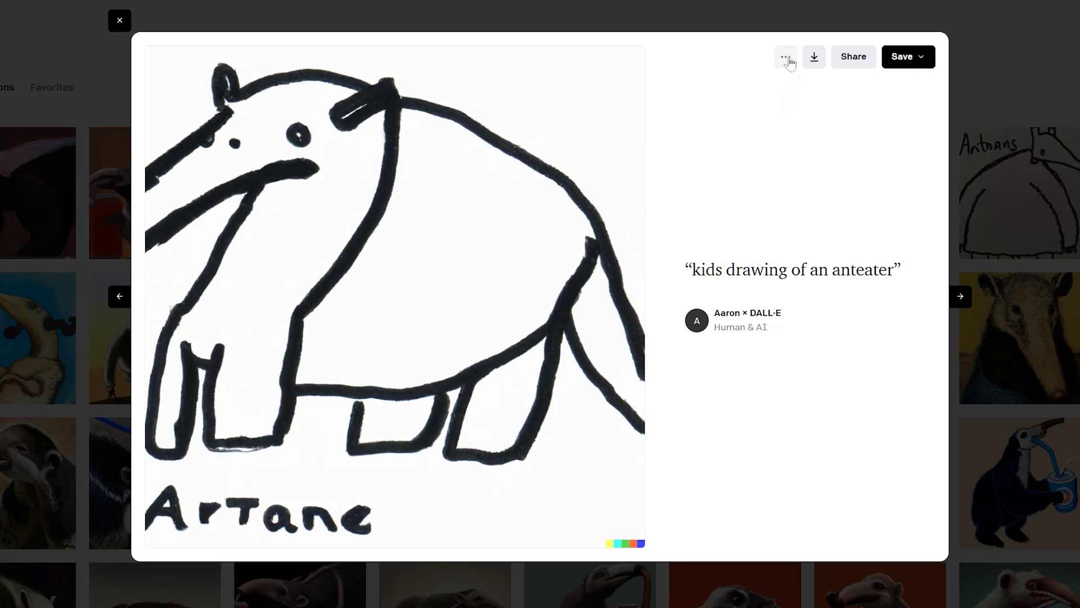
{"action": "left_click", "coordinate": [786, 56]}
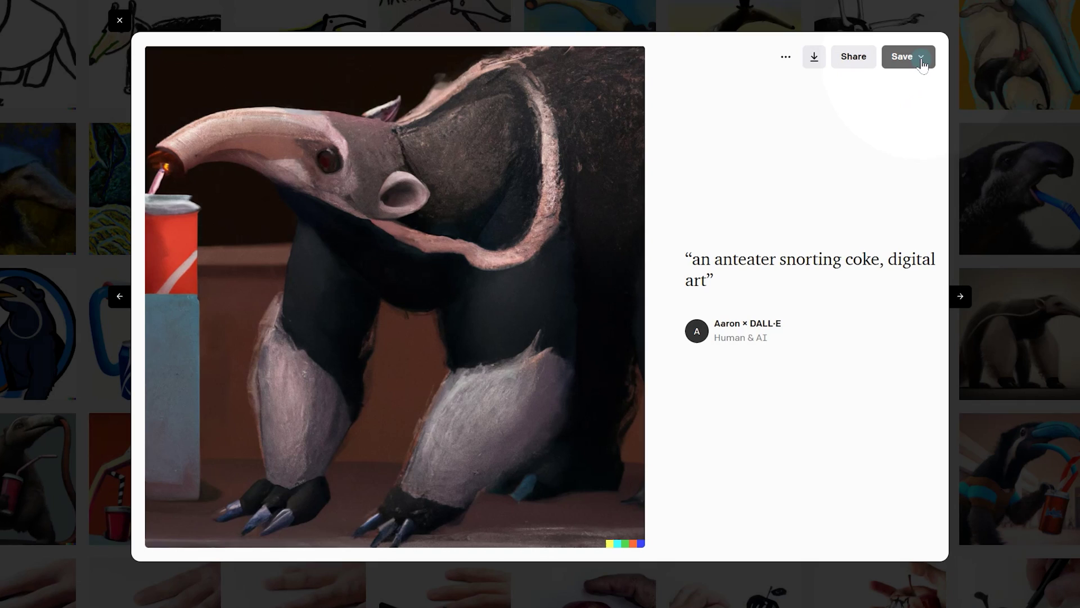
{"action": "left_click", "coordinate": [921, 62]}
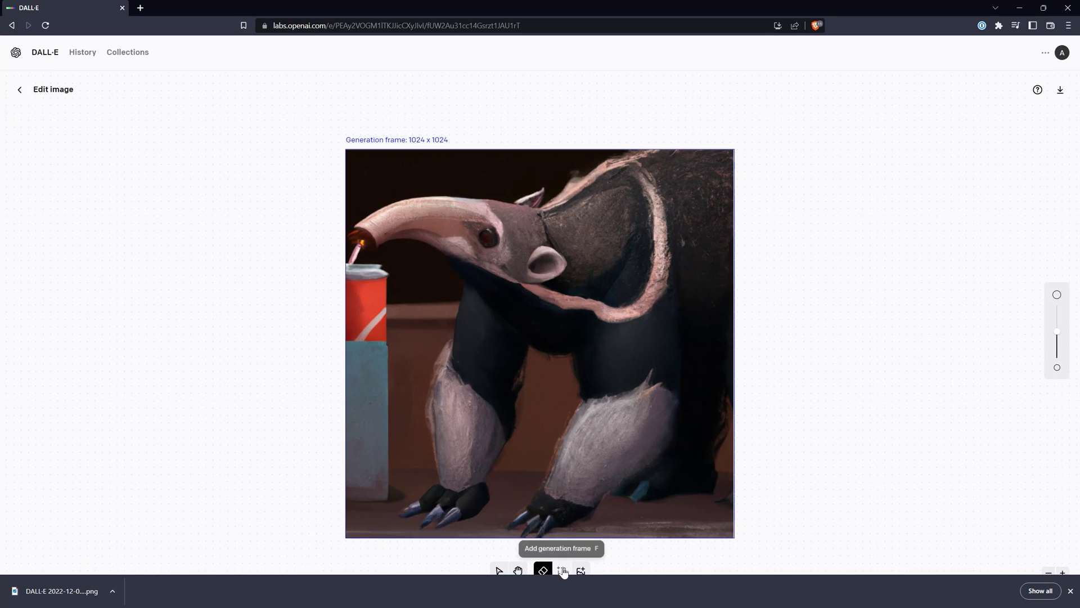
Place a new generation frame over the image's left edge and generate the blank strip
{"action": "left_click", "coordinate": [563, 571]}
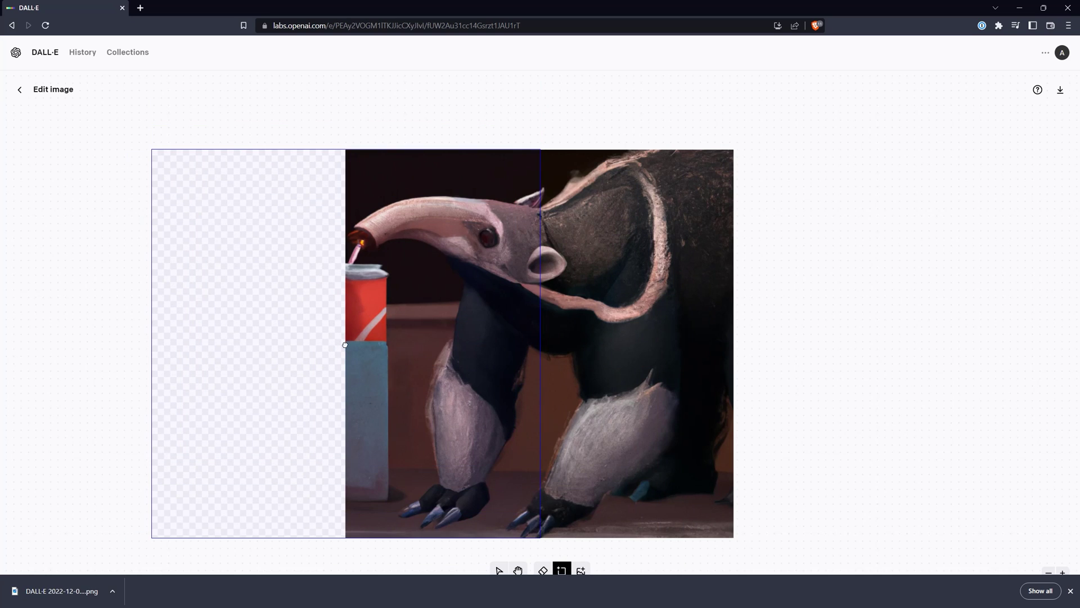
{"action": "left_click", "coordinate": [434, 341]}
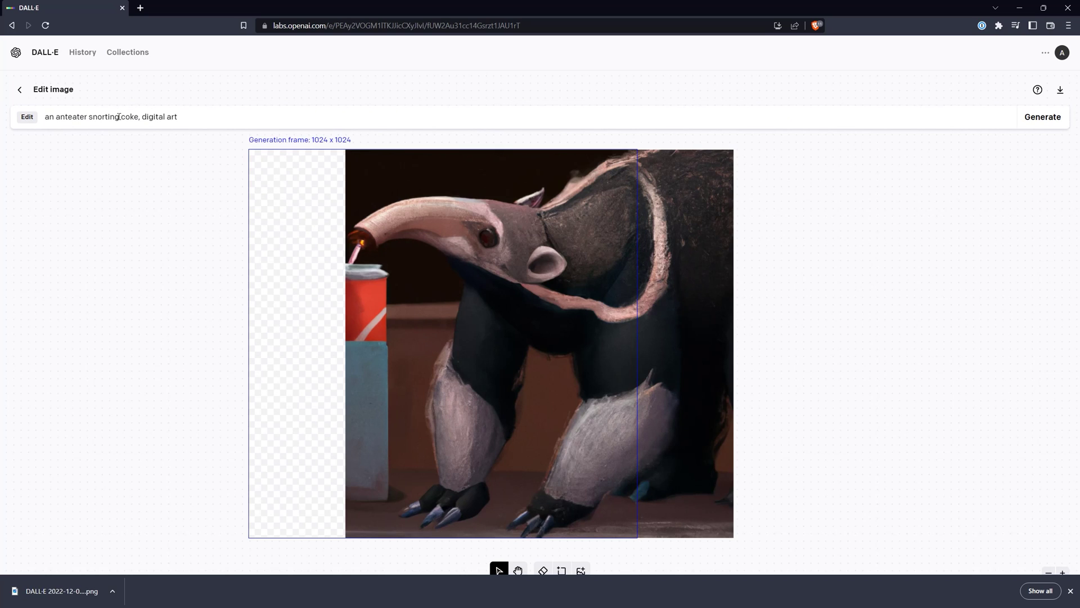
{"action": "left_click", "coordinate": [1044, 123]}
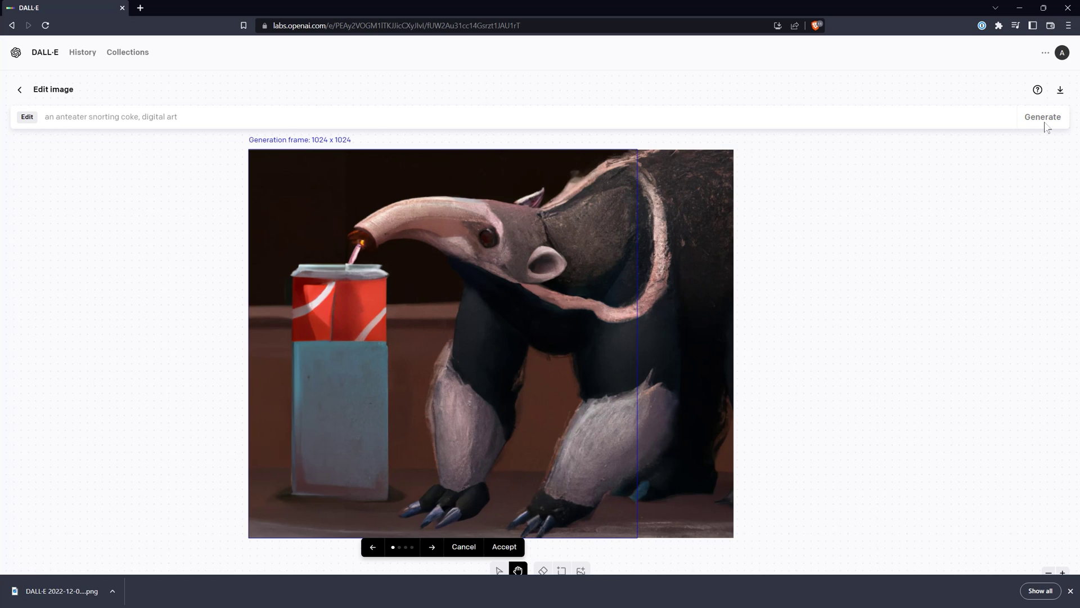
Accept the left-side extension and erase the blue box below the can
{"action": "left_click", "coordinate": [504, 546]}
{"action": "left_click", "coordinate": [542, 570]}
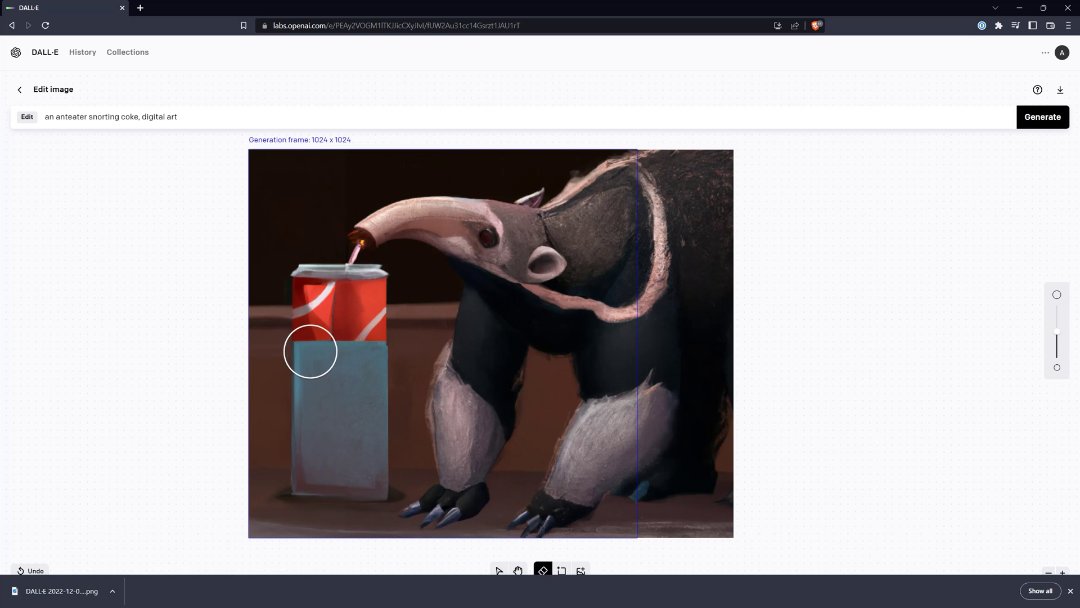
{"action": "mouse_move", "coordinate": [308, 349]}
{"action": "left_mouse_down"}
{"action": "mouse_move", "coordinate": [363, 362]}
{"action": "mouse_move", "coordinate": [372, 477]}
{"action": "mouse_move", "coordinate": [338, 422]}
{"action": "left_mouse_up"}
Add a generation frame at the lower left and generate new content there
{"action": "left_click", "coordinate": [561, 570]}
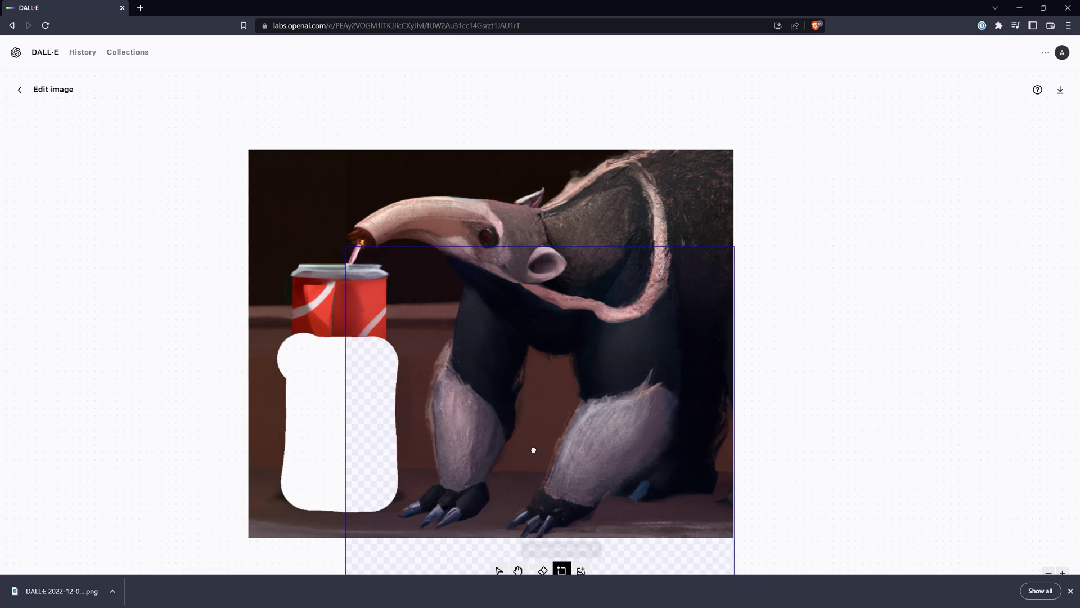
{"action": "left_click", "coordinate": [366, 492]}
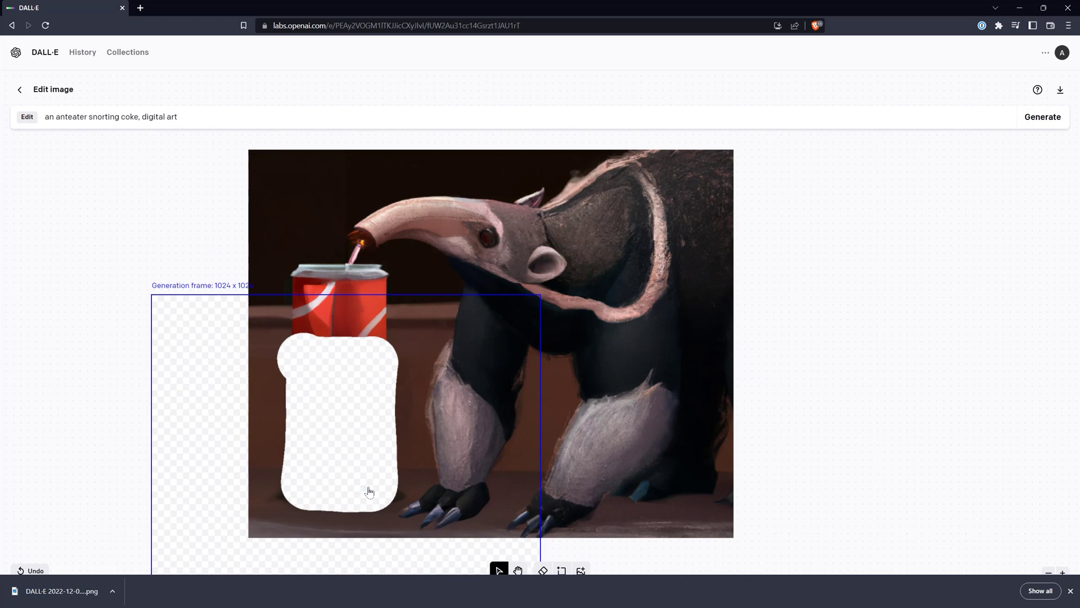
{"action": "left_click", "coordinate": [1038, 117]}
{"action": "left_click", "coordinate": [1070, 590]}
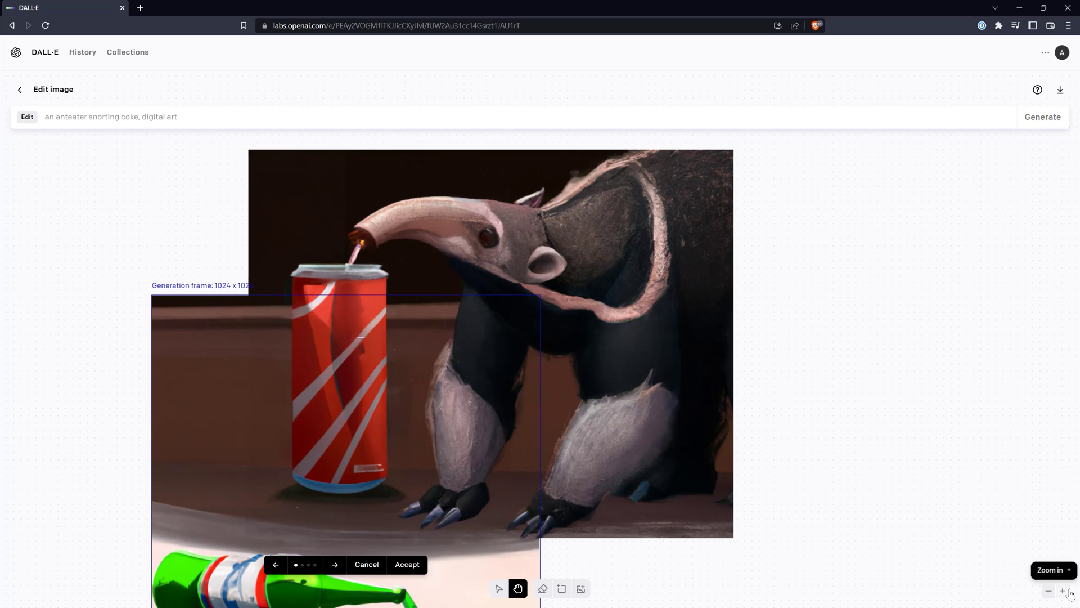
{"action": "left_click", "coordinate": [406, 564]}
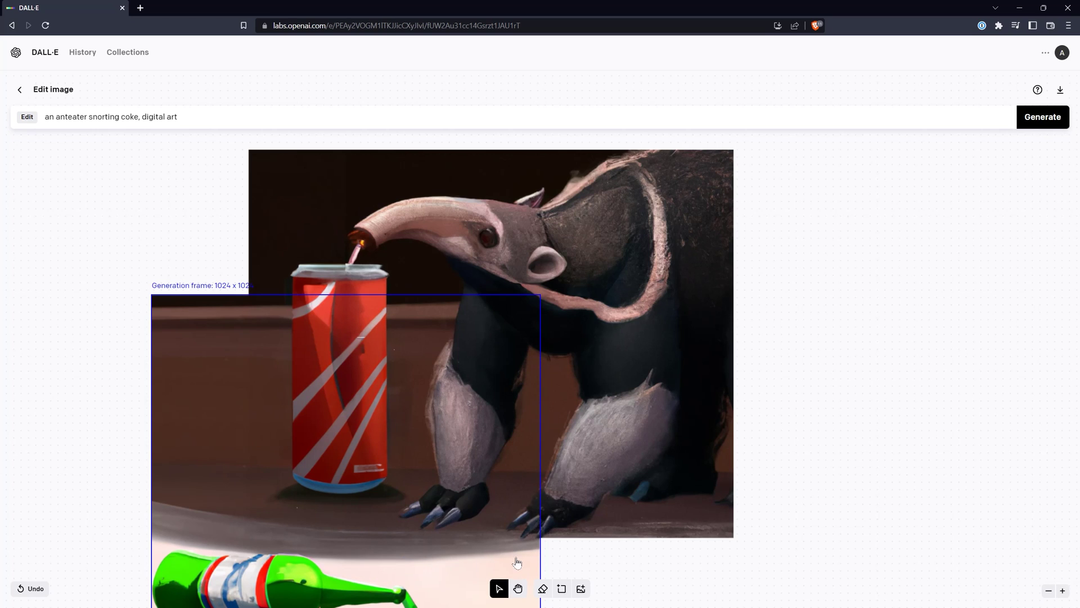
{"action": "left_click", "coordinate": [1048, 592]}
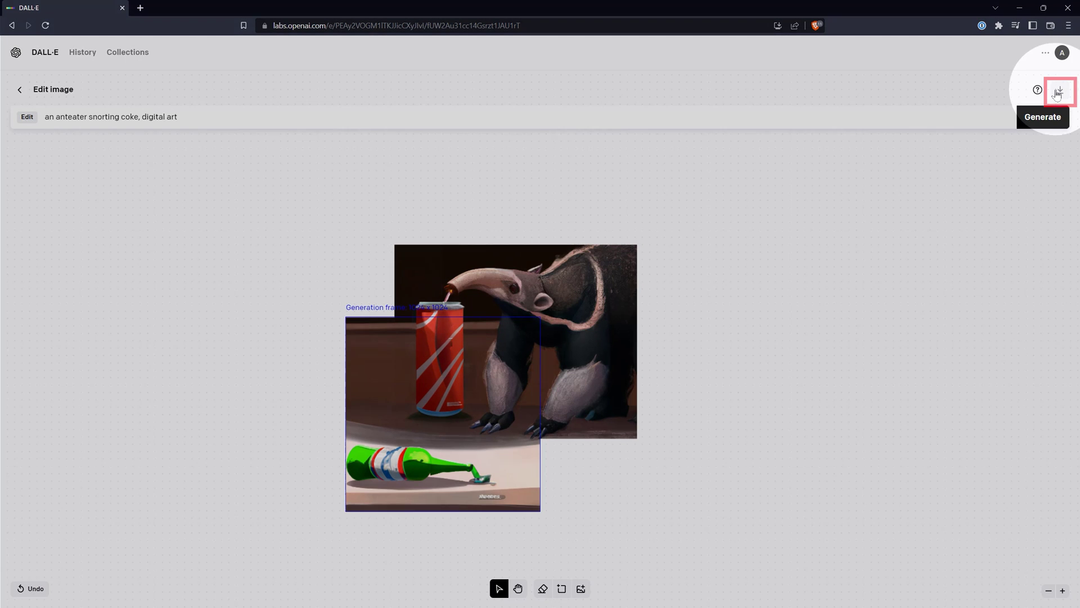
Download the combined DALL·E composition and save it as a PNG
{"action": "left_click", "coordinate": [1058, 92]}
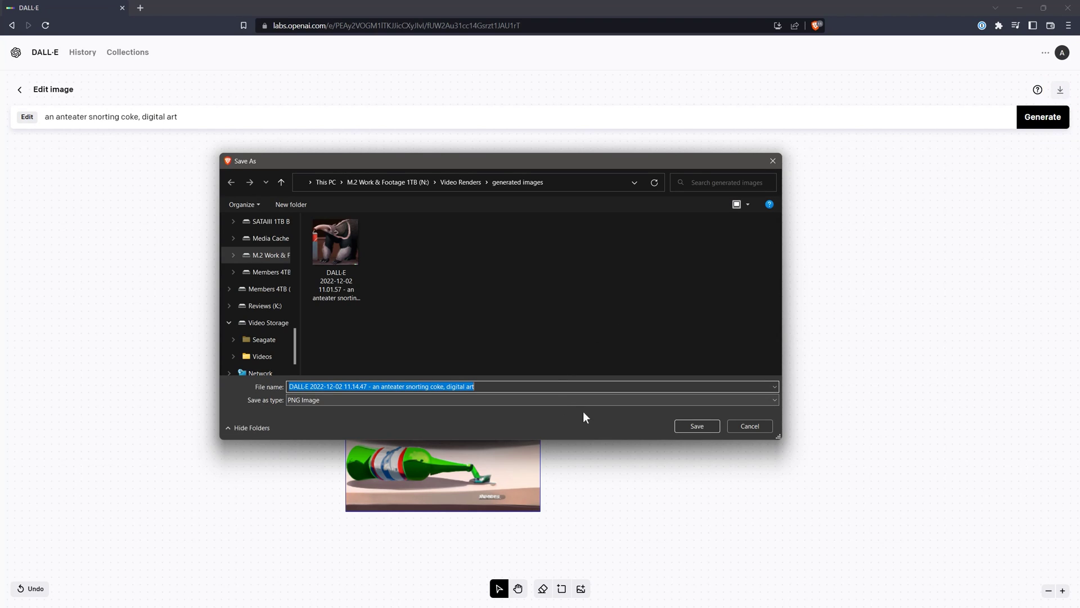
{"action": "left_click", "coordinate": [687, 423]}
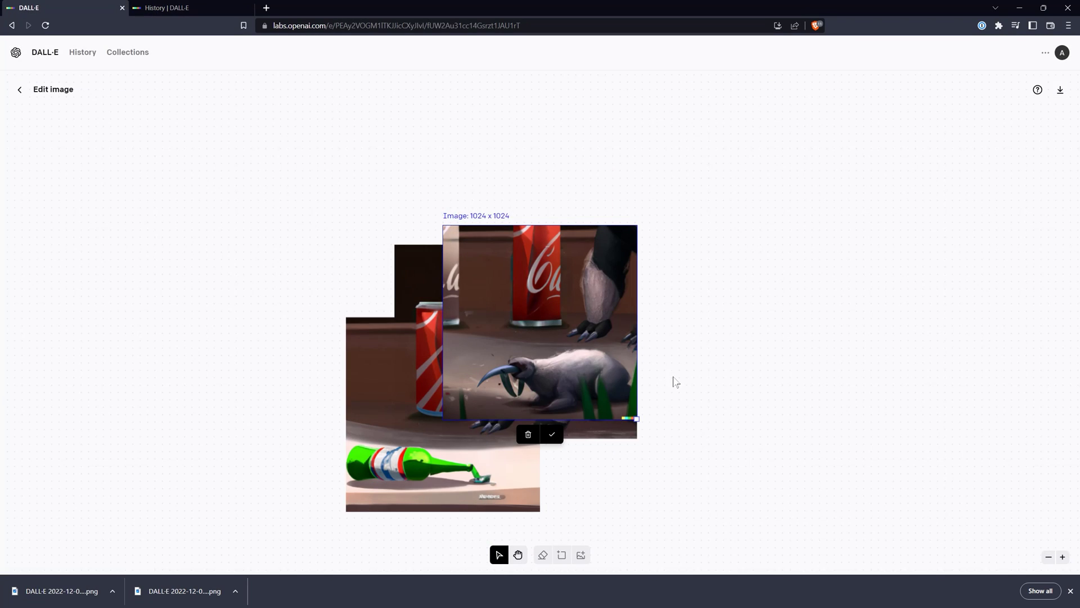
Position the close-up can image over the lower left and confirm its placement
{"action": "left_click_drag", "start_coordinate": [550, 314], "coordinate": [450, 398]}
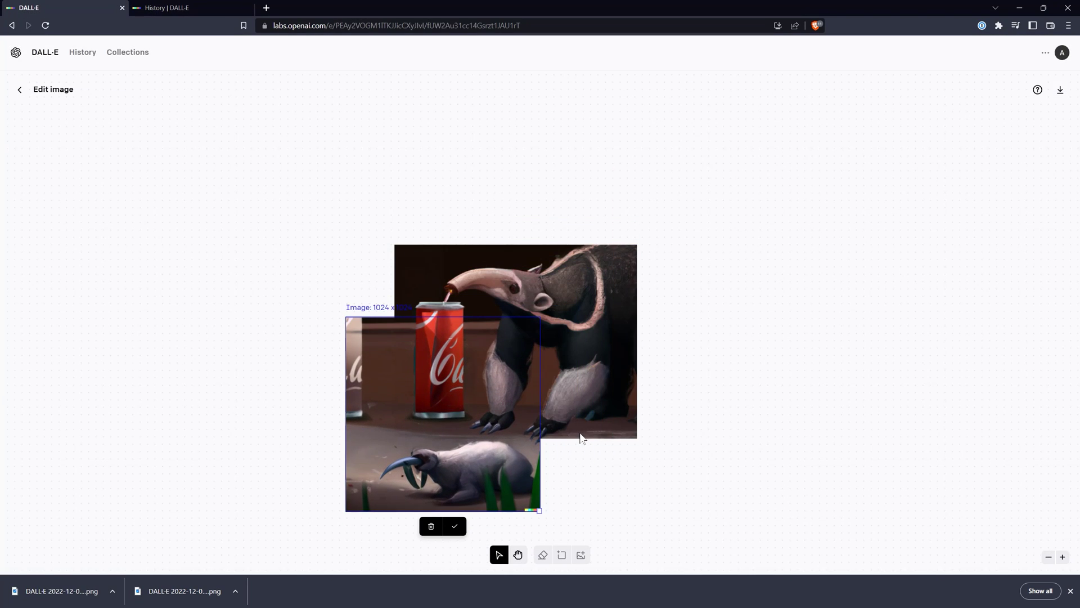
{"action": "left_click", "coordinate": [455, 525]}
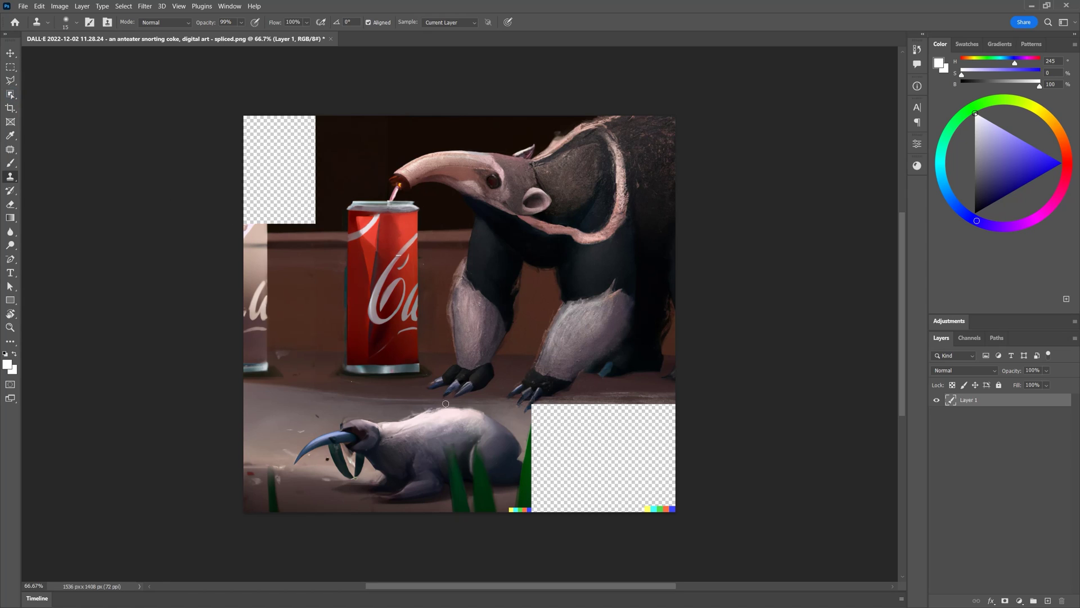
Select the white creature and the leftover object and content-aware fill both with floor
{"action": "key", "text": "w"}
{"action": "left_click_drag", "start_coordinate": [279, 400], "coordinate": [530, 509]}
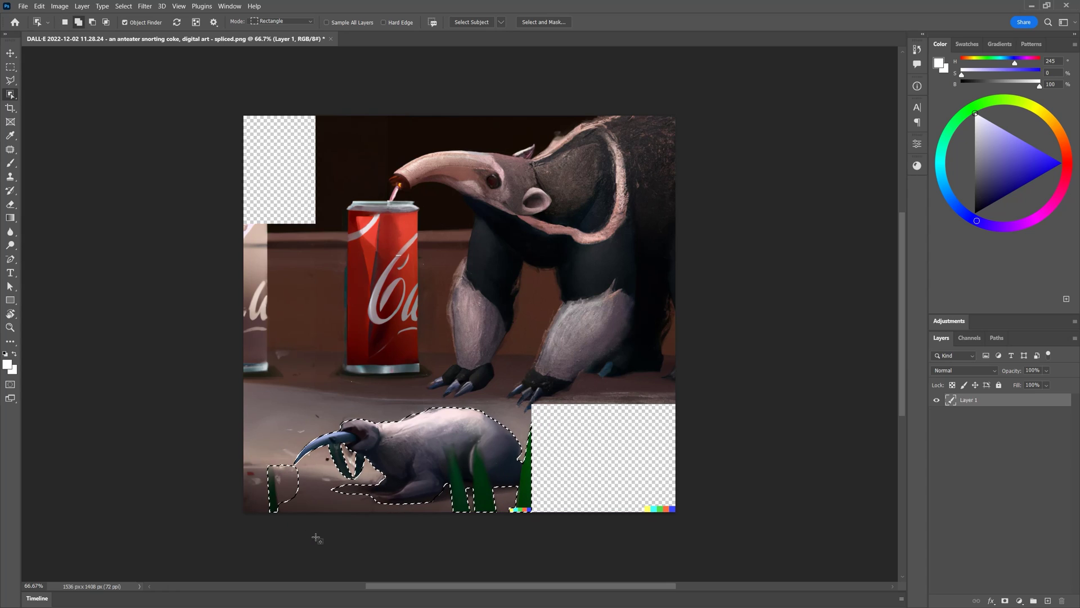
{"action": "key", "text": "shift+BackSpace"}
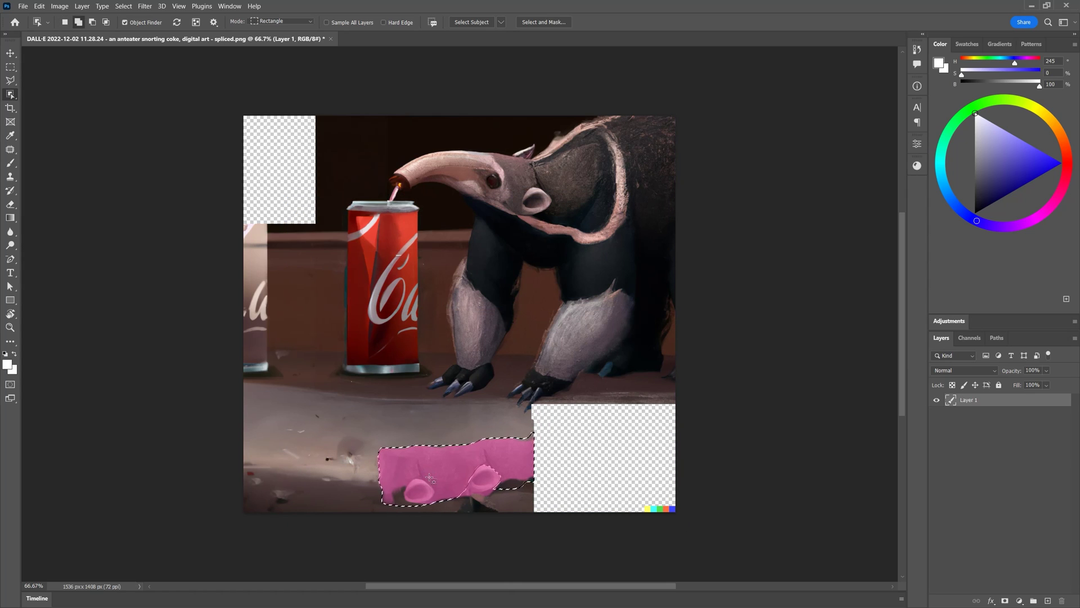
{"action": "left_click", "coordinate": [487, 476], "text": "shift"}
{"action": "key", "text": "shift+BackSpace"}
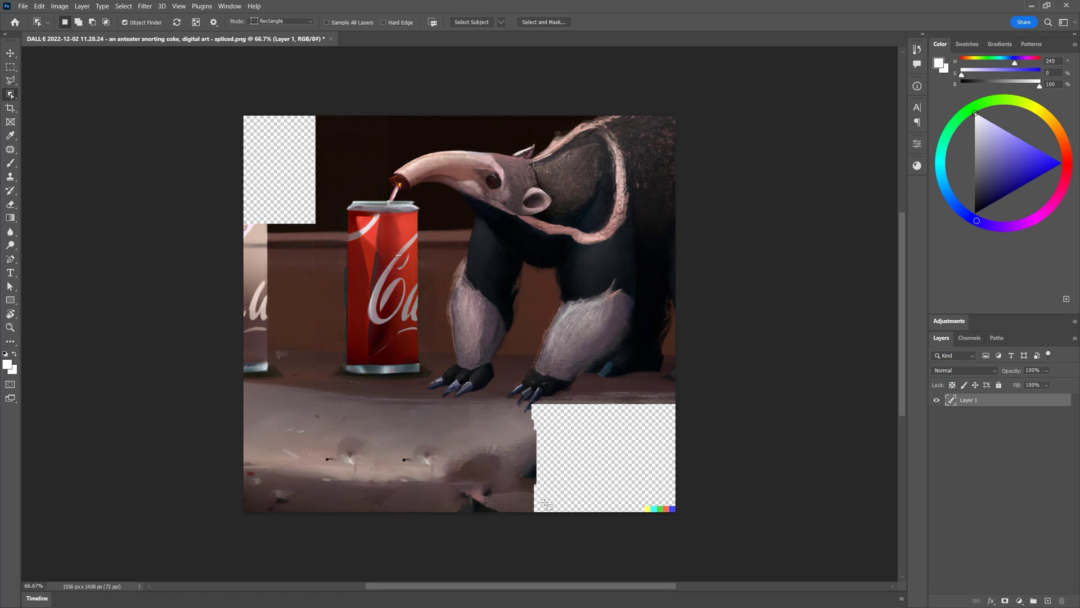
Copy the clean bottom-left floor to a new layer, move it into the bottom-right hole and stretch it
{"action": "key", "text": "m"}
{"action": "left_click_drag", "start_coordinate": [242, 406], "coordinate": [502, 524]}
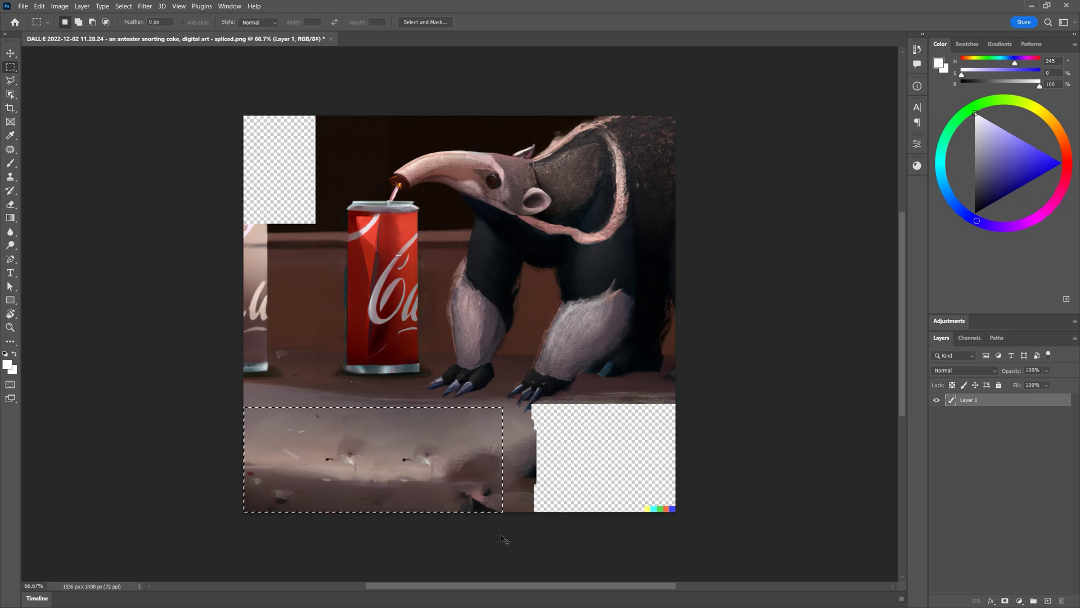
{"action": "key", "text": "ctrl+j"}
{"action": "key", "text": "v"}
{"action": "key", "text": "ctrl+bracketleft"}
{"action": "left_click_drag", "start_coordinate": [429, 470], "coordinate": [671, 488]}
{"action": "key", "text": "ctrl+t"}
{"action": "left_click_drag", "start_coordinate": [656, 403], "coordinate": [656, 397]}
{"action": "key", "text": "Return"}
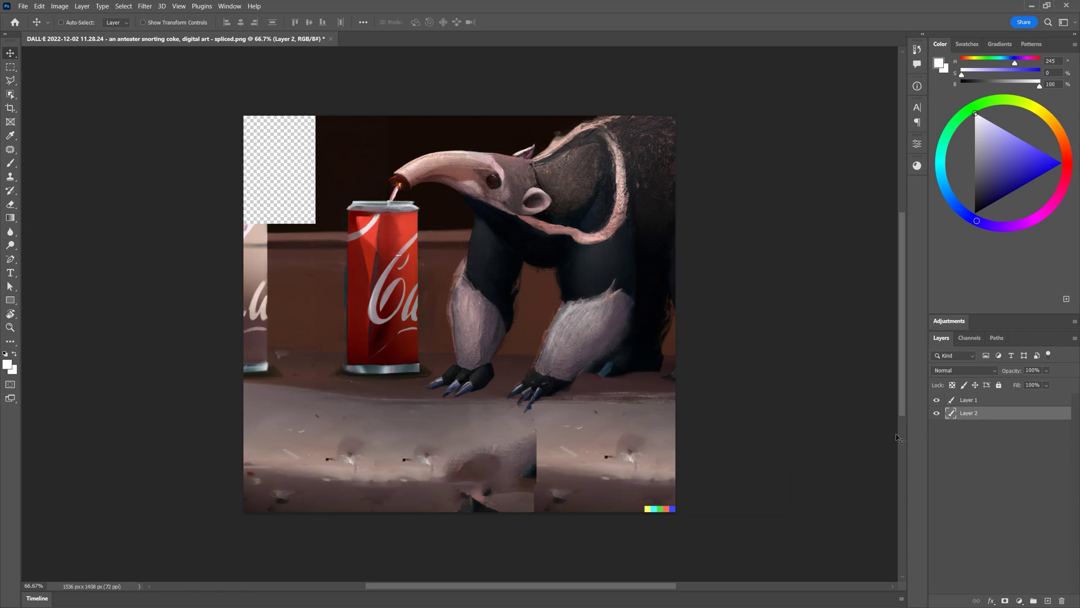
Clone Stamp over the colourful watermark at bottom right with a size 35 brush
{"action": "left_click", "coordinate": [974, 403]}
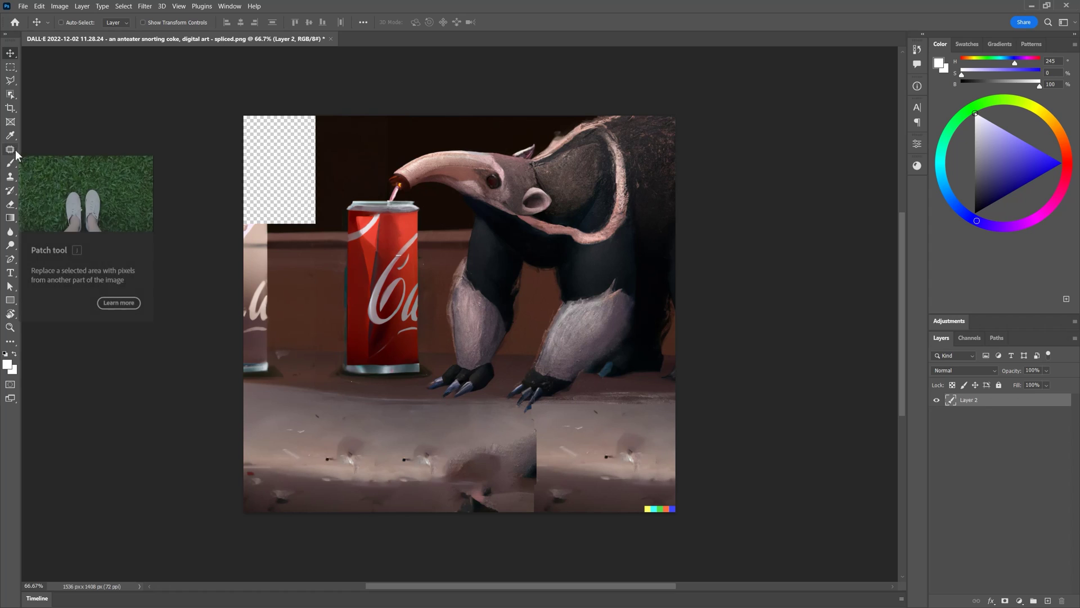
{"action": "left_click", "coordinate": [10, 176]}
{"action": "left_click", "coordinate": [51, 177]}
{"action": "key", "text": "bracketright"}
{"action": "key", "text": "bracketright"}
{"action": "left_click_drag", "start_coordinate": [643, 503], "coordinate": [680, 504]}
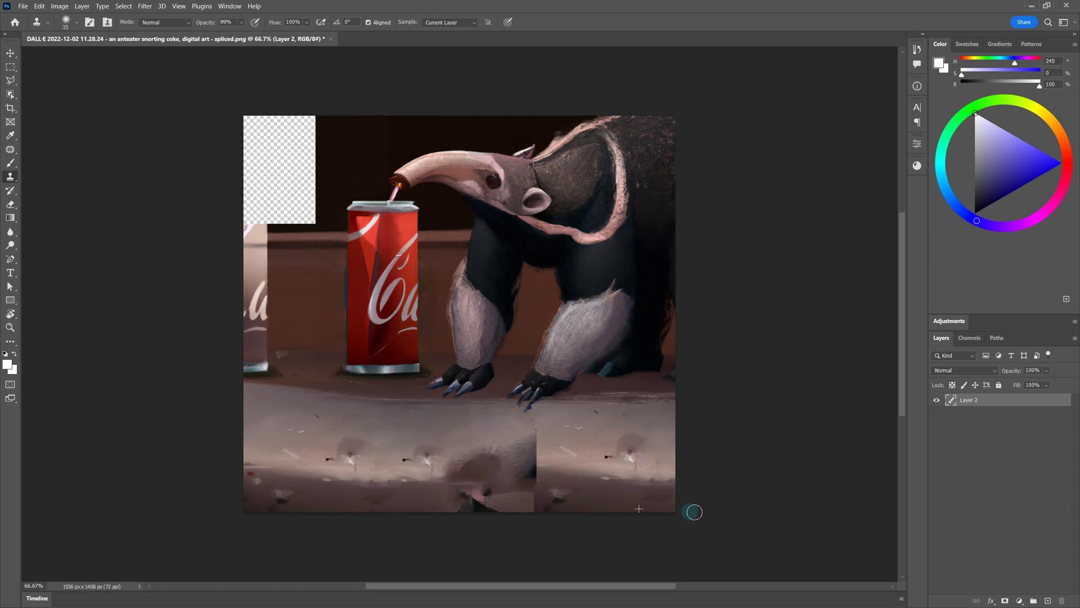
Spot heal the vertical seam in the floor
{"action": "left_click", "coordinate": [10, 149]}
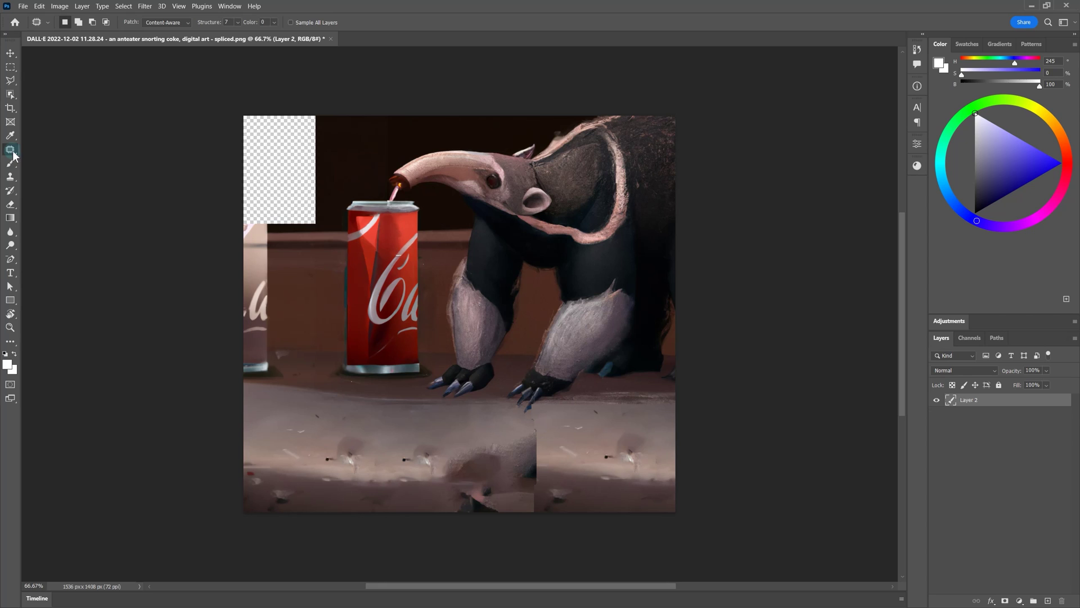
{"action": "left_click", "coordinate": [55, 150]}
{"action": "left_click_drag", "start_coordinate": [535, 416], "coordinate": [537, 509]}
{"action": "mouse_move", "coordinate": [530, 450]}
{"action": "left_mouse_down"}
{"action": "mouse_move", "coordinate": [526, 467]}
{"action": "mouse_move", "coordinate": [547, 453]}
{"action": "left_mouse_up"}
Zoom in on the claws and spot heal the dark speck under the claw tip
{"action": "key", "text": "z"}
{"action": "left_click", "coordinate": [532, 419]}
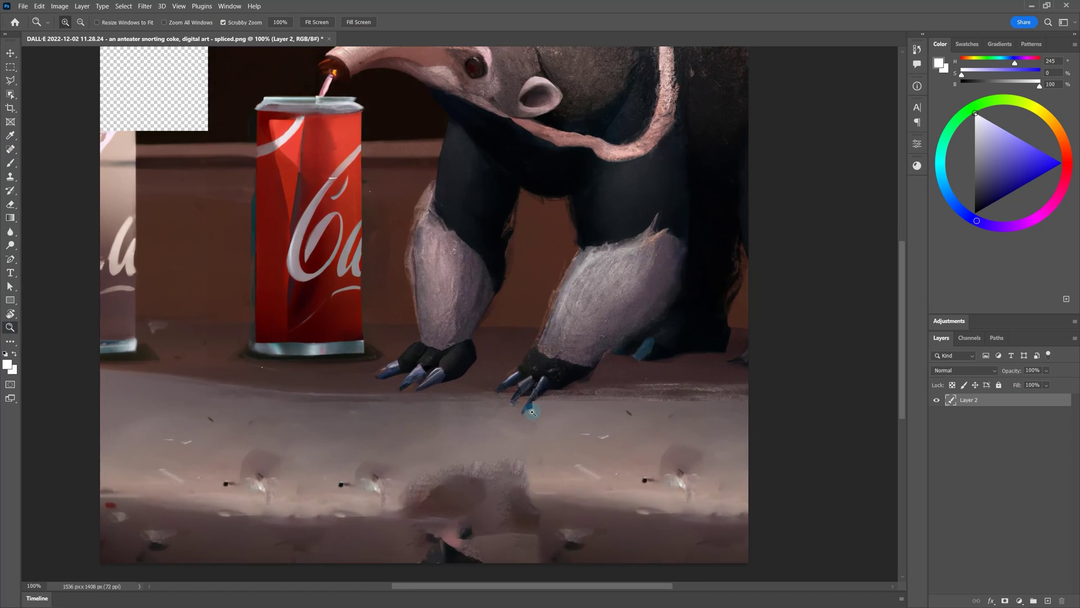
{"action": "left_click", "coordinate": [532, 419]}
{"action": "left_click", "coordinate": [10, 149]}
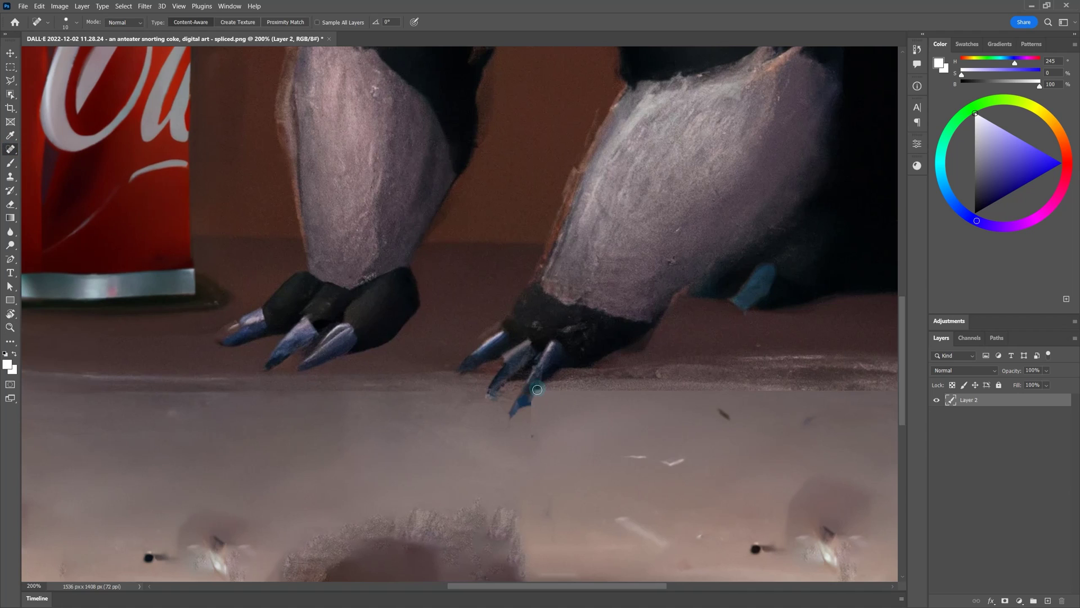
{"action": "left_click", "coordinate": [531, 431]}
Smudge the pale spot on the claw tip and set the layer blend mode to Hard Light
{"action": "right_click", "coordinate": [10, 231]}
{"action": "left_click", "coordinate": [45, 253]}
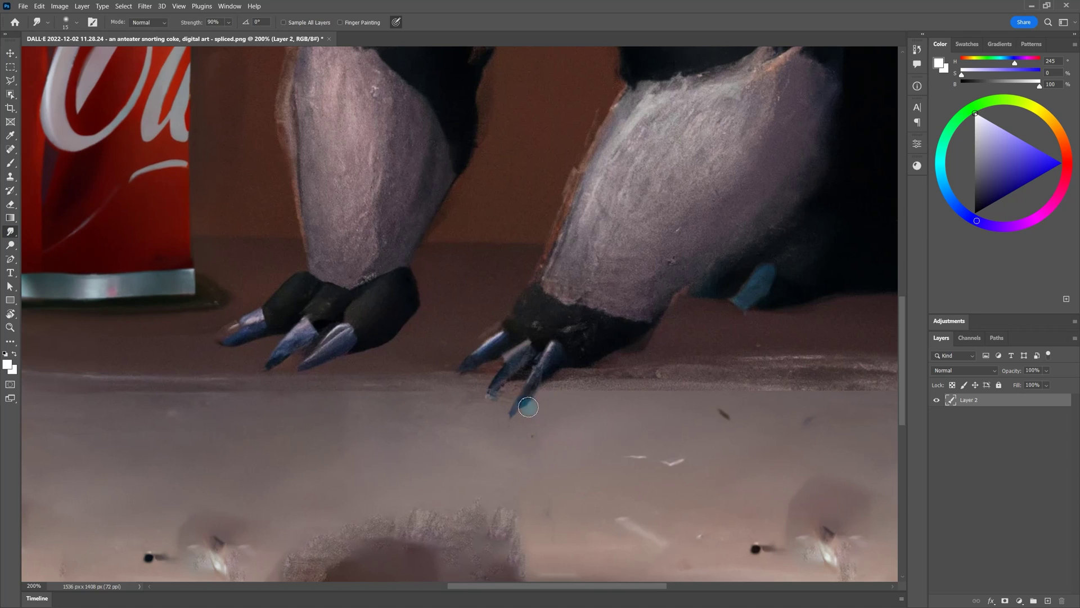
{"action": "left_click_drag", "start_coordinate": [240, 309], "coordinate": [225, 332]}
{"action": "key", "text": "shift+alt+h"}
{"action": "key", "text": "z"}
{"action": "left_click", "coordinate": [493, 498], "text": "alt"}
{"action": "left_click", "coordinate": [489, 470]}
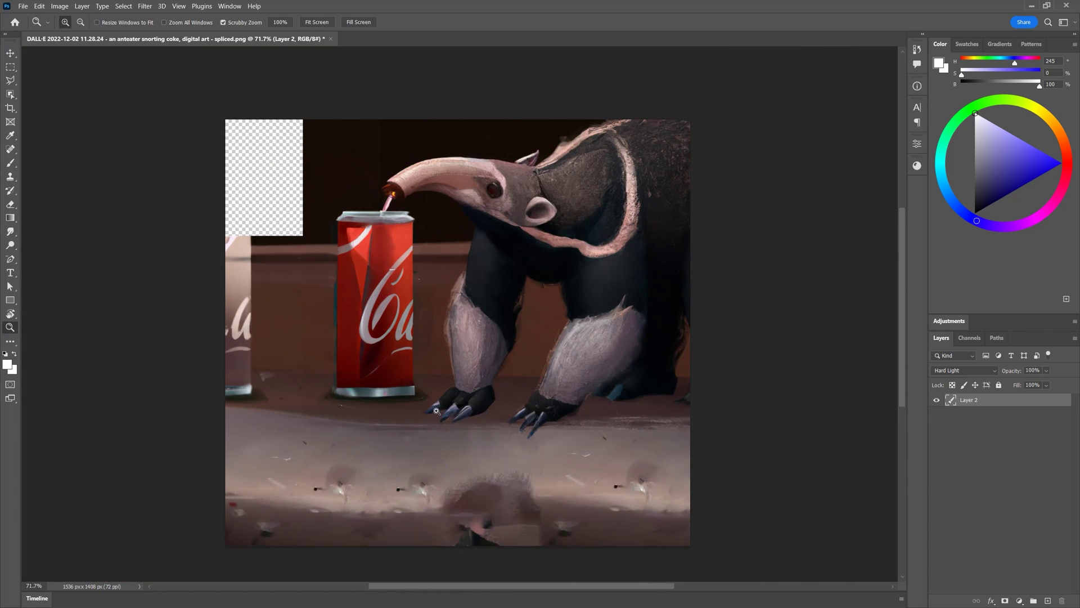
Stretch a tall background strip left of the can over the empty top-left corner
{"action": "left_click", "coordinate": [10, 66]}
{"action": "left_click_drag", "start_coordinate": [329, 119], "coordinate": [304, 401]}
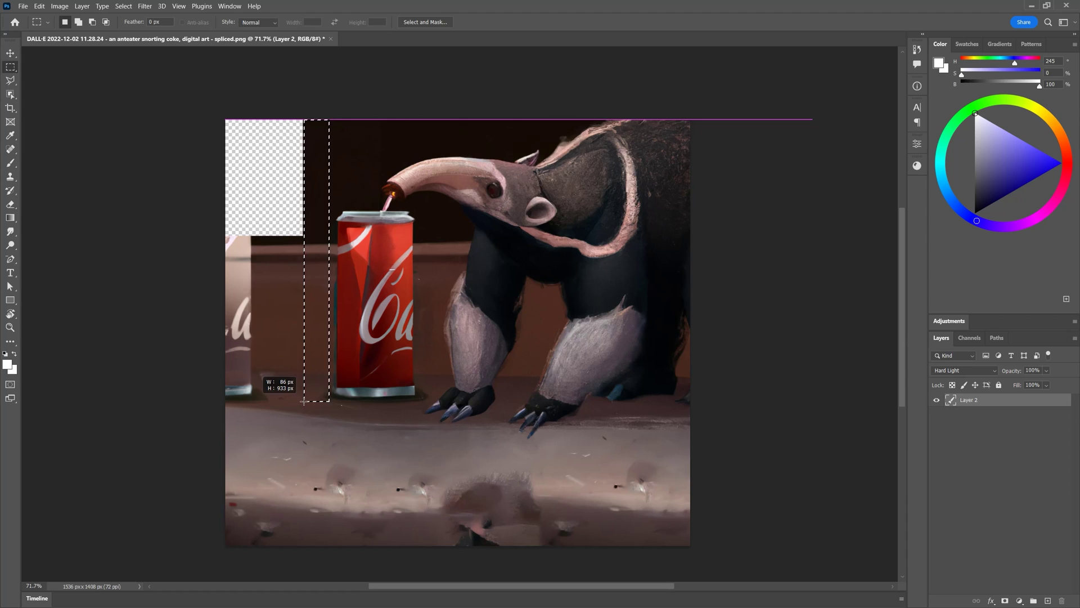
{"action": "key", "text": "ctrl+t"}
{"action": "left_click_drag", "start_coordinate": [304, 284], "coordinate": [218, 285]}
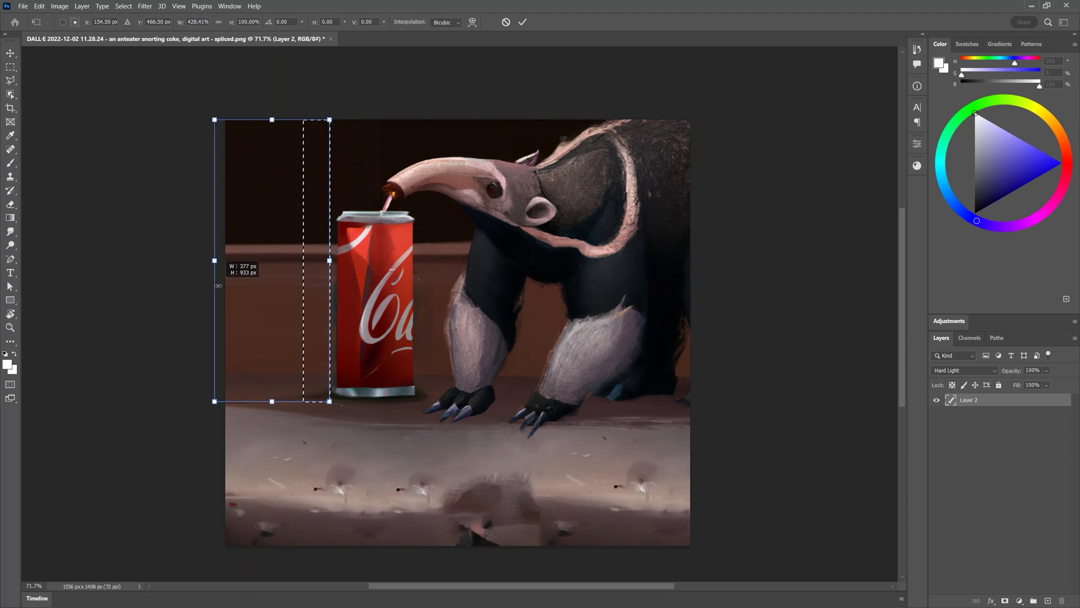
{"action": "key", "text": "Return"}
{"action": "key", "text": "ctrl+d"}
Stretch a narrow background strip beside the can to cover the duplicate partial can
{"action": "left_click_drag", "start_coordinate": [318, 265], "coordinate": [335, 391]}
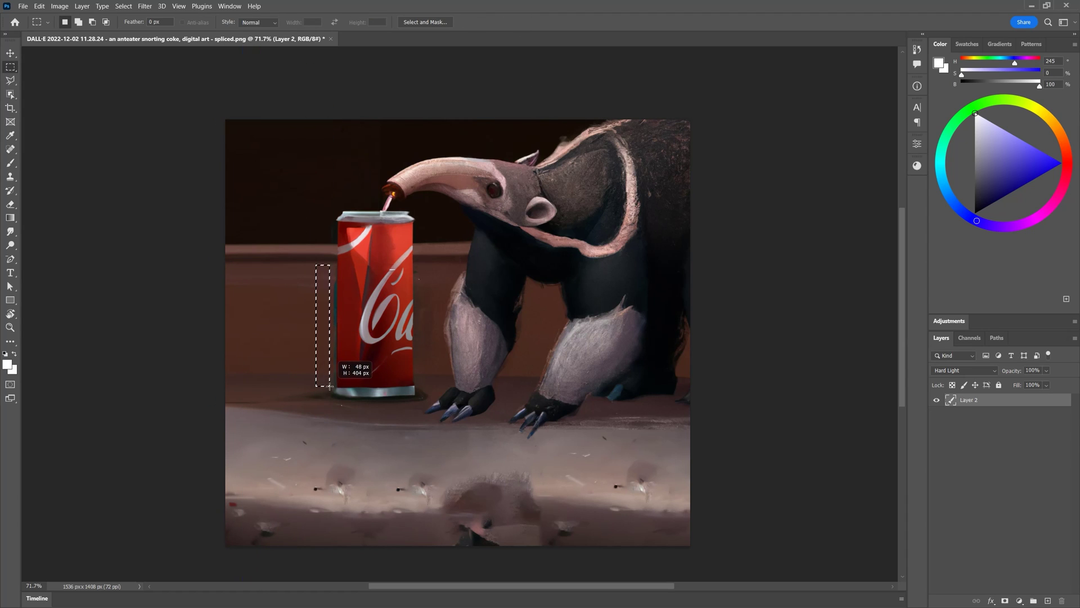
{"action": "key", "text": "ctrl+t"}
{"action": "key", "text": "Return"}
{"action": "key", "text": "ctrl+d"}
Zoom in on the can and pan between the snout and the claws to inspect them
{"action": "key", "text": "z"}
{"action": "left_click", "coordinate": [467, 347]}
{"action": "left_click", "coordinate": [370, 227]}
{"action": "key", "text": "j"}
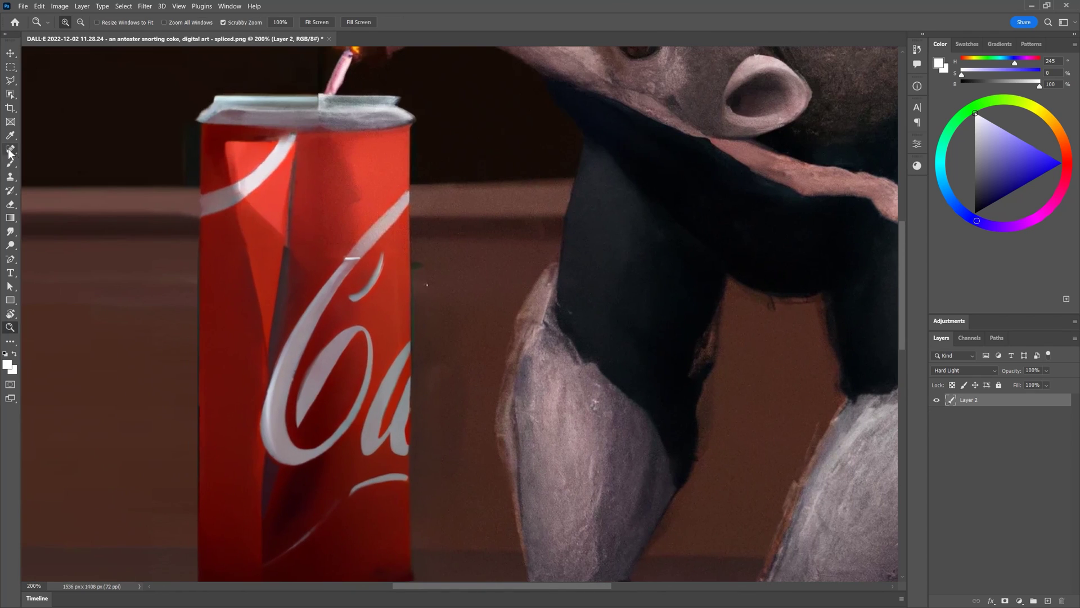
{"action": "left_click_drag", "start_coordinate": [313, 100], "coordinate": [351, 328]}
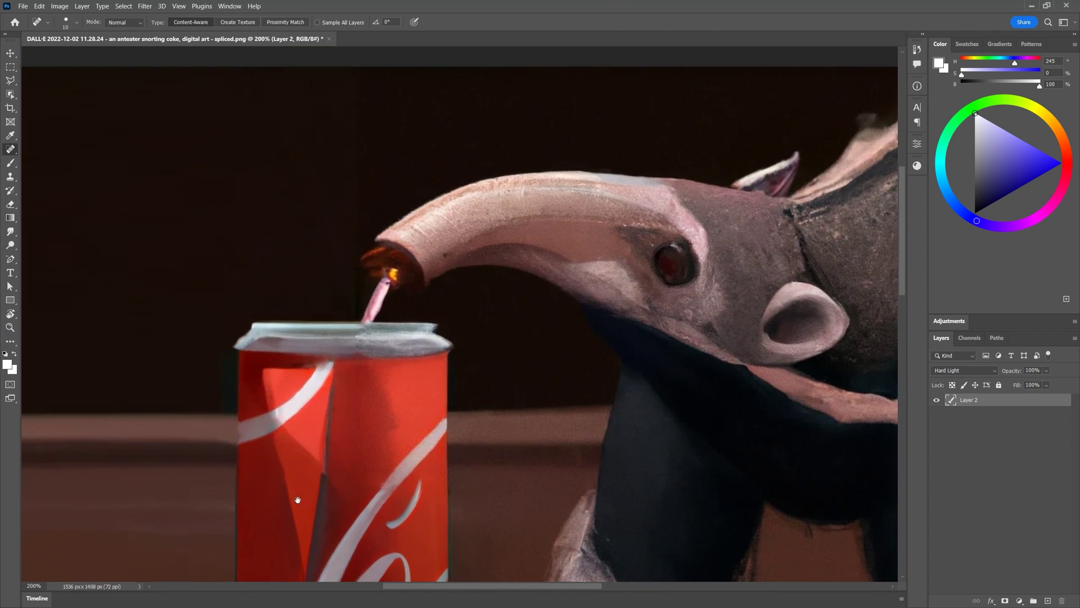
{"action": "left_click_drag", "start_coordinate": [297, 500], "coordinate": [351, 50]}
{"action": "left_click_drag", "start_coordinate": [315, 393], "coordinate": [450, 259]}
Spot heal the blotchy marks along the bottom of the picture
{"action": "left_click", "coordinate": [450, 258], "text": "alt"}
{"action": "left_click", "coordinate": [450, 259], "text": "alt"}
{"action": "key", "text": "b"}
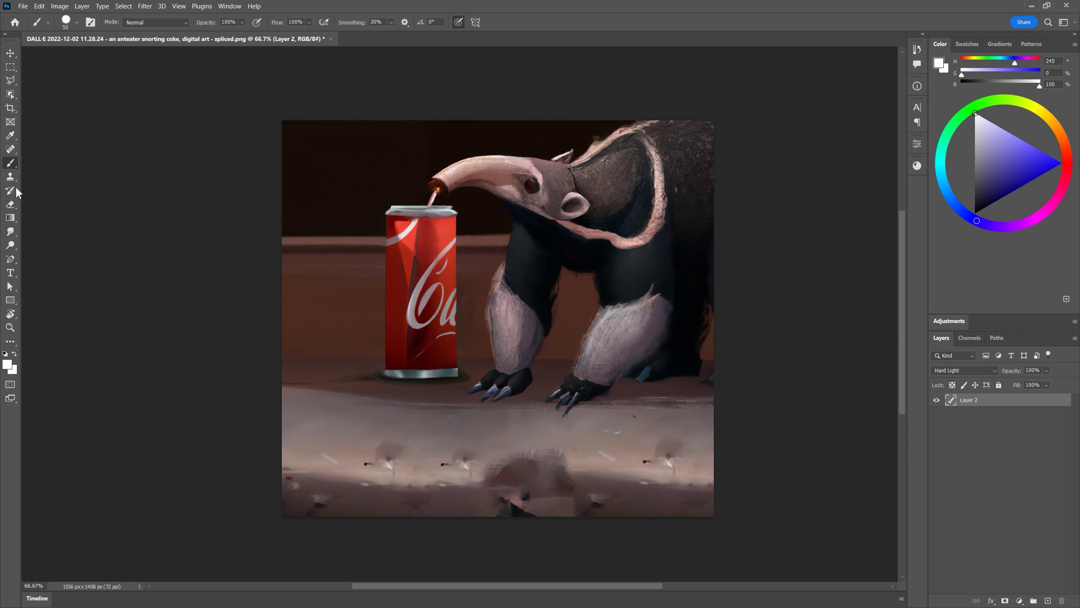
{"action": "key", "text": "j"}
{"action": "left_click_drag", "start_coordinate": [568, 453], "coordinate": [495, 466]}
{"action": "left_click_drag", "start_coordinate": [602, 509], "coordinate": [506, 495]}
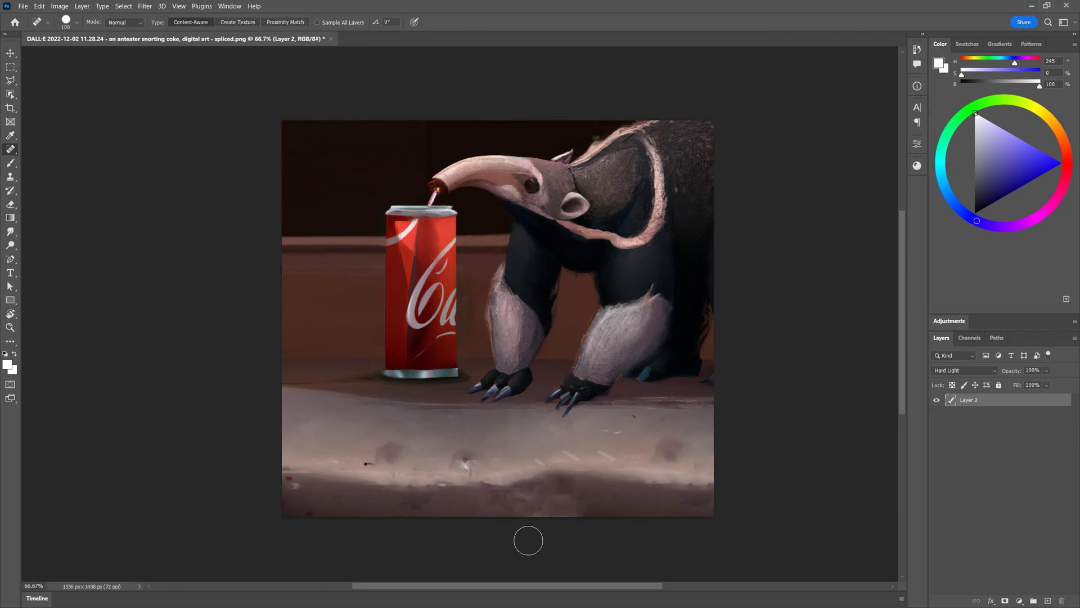
{"action": "left_click_drag", "start_coordinate": [382, 450], "coordinate": [675, 447]}
Crop the bottom and left of the picture to 1269 x 1102 px
{"action": "left_click", "coordinate": [10, 108]}
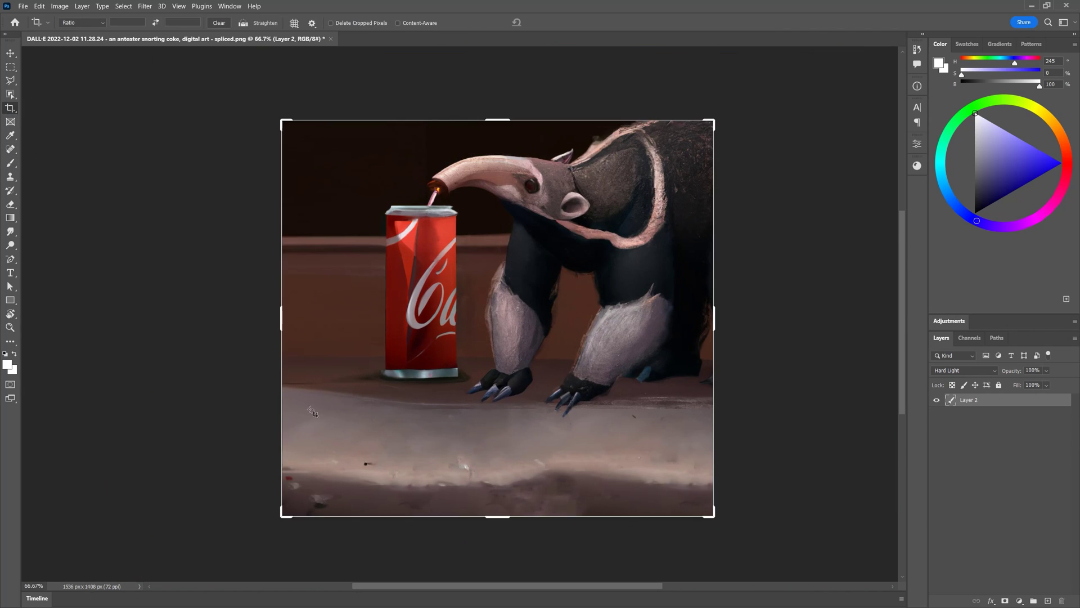
{"action": "left_click_drag", "start_coordinate": [497, 514], "coordinate": [497, 430]}
{"action": "left_click_drag", "start_coordinate": [281, 338], "coordinate": [358, 338]}
{"action": "key", "text": "Return"}
Prepare the brush by sampling a grey-pink colour and enlarging its size
{"action": "key", "text": "r"}
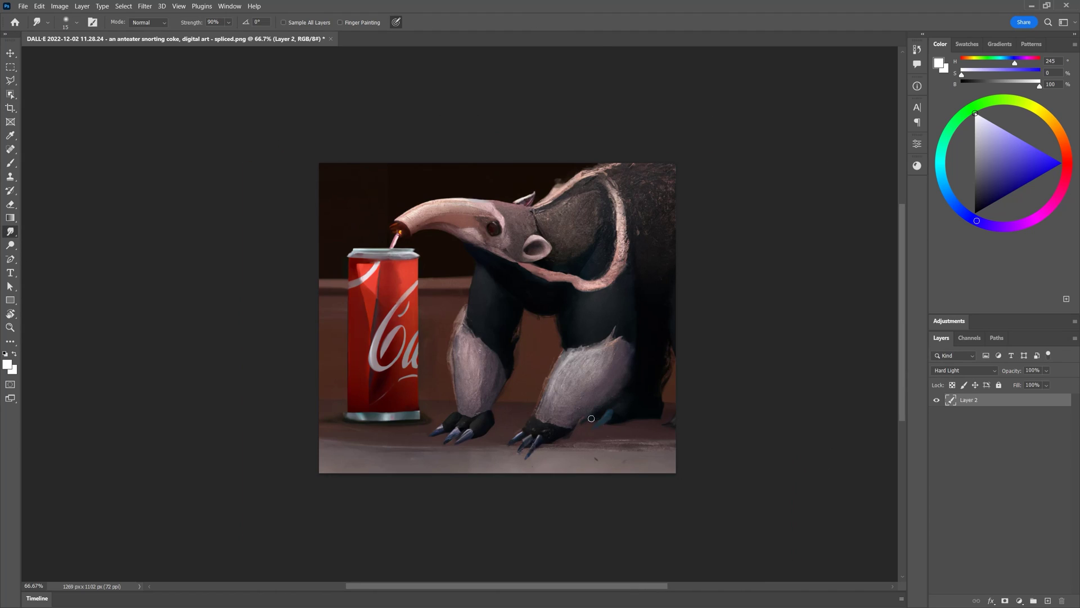
{"action": "key", "text": "b"}
{"action": "left_click", "coordinate": [493, 228], "text": "alt"}
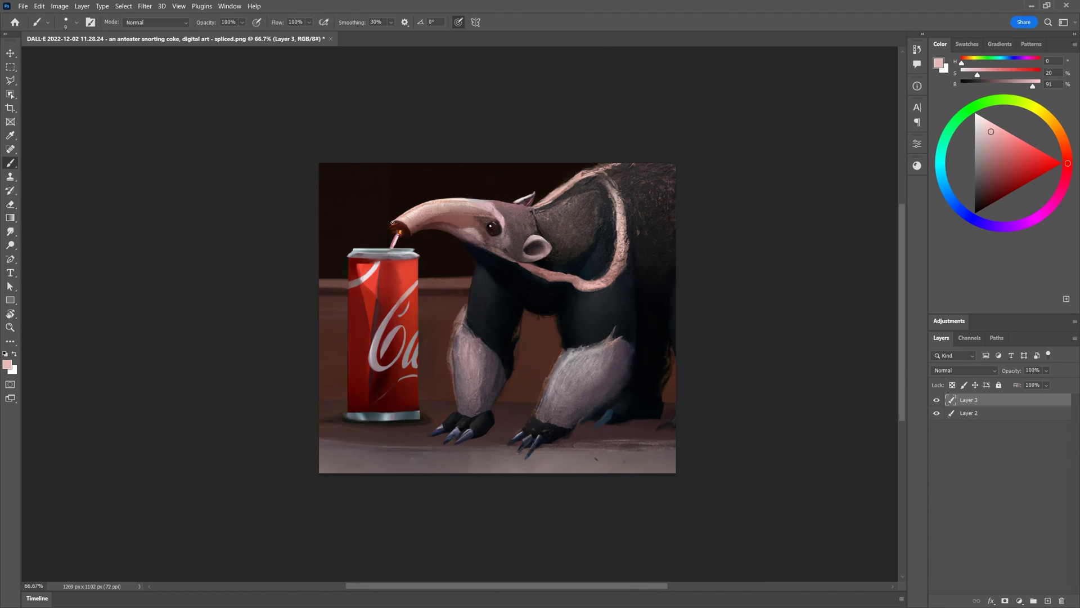
{"action": "key", "text": "bracketright"}
{"action": "key", "text": "bracketright"}
{"action": "key", "text": "bracketright"}
{"action": "key", "text": "bracketright"}
{"action": "key", "text": "bracketright"}
{"action": "key", "text": "bracketright"}
{"action": "left_click", "coordinate": [491, 225], "text": "alt"}
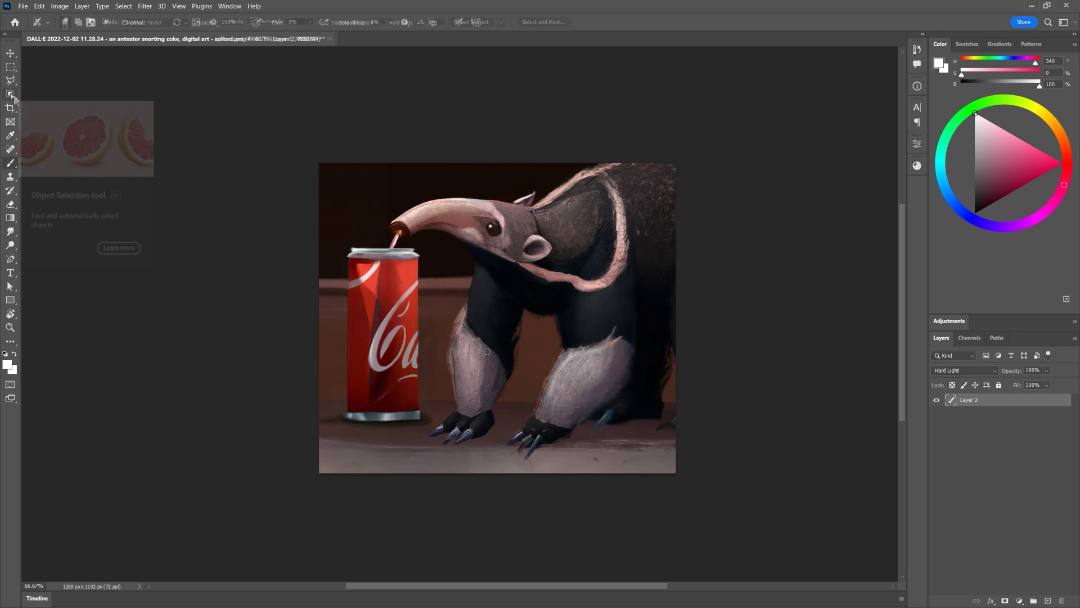
Select the can without the snout tip and copy it to a new layer named 'can'
{"action": "left_click", "coordinate": [383, 265]}
{"action": "left_click", "coordinate": [413, 243], "text": "alt"}
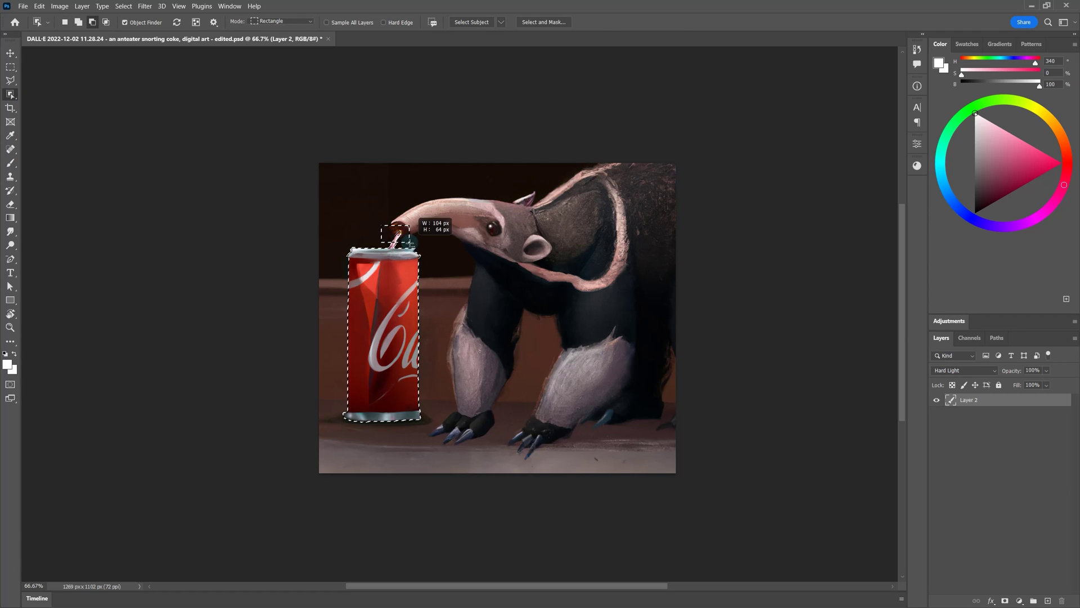
{"action": "key", "text": "ctrl+j"}
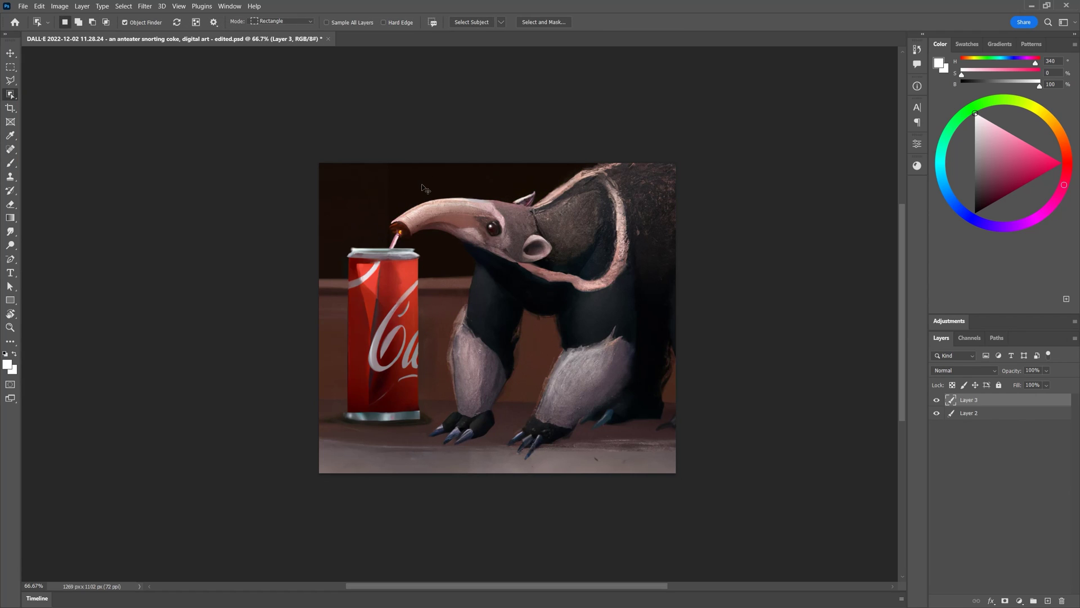
{"action": "key", "text": "super+h"}
{"action": "type", "text": "can"}
{"action": "key", "text": "Return"}
Enlarge the can layer to about 131% wide and 120% tall
{"action": "key", "text": "ctrl+t"}
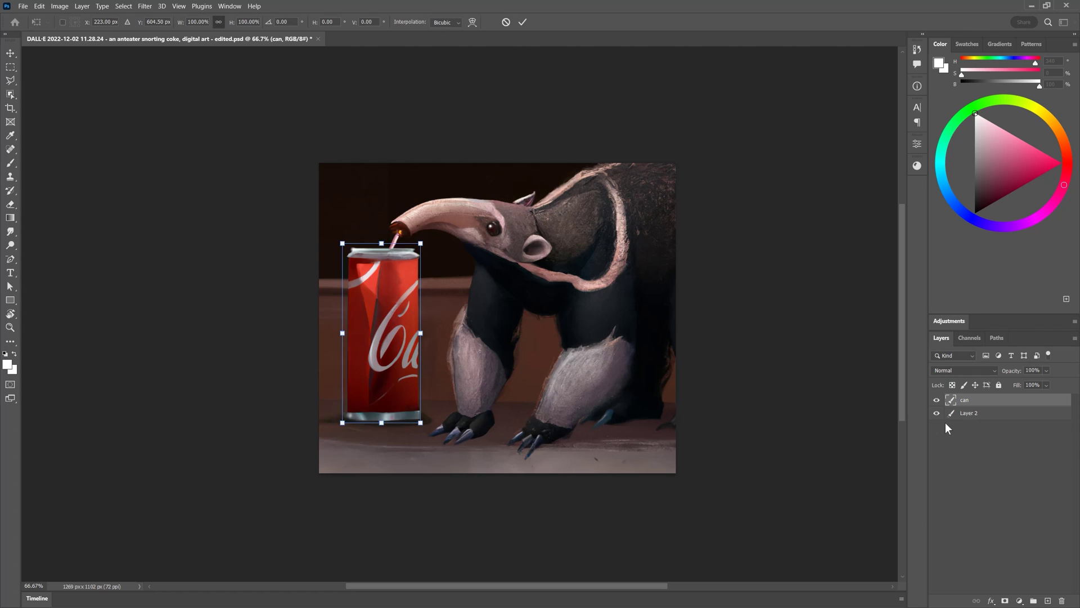
{"action": "left_click_drag", "start_coordinate": [382, 422], "coordinate": [381, 457]}
{"action": "left_click_drag", "start_coordinate": [425, 349], "coordinate": [434, 358]}
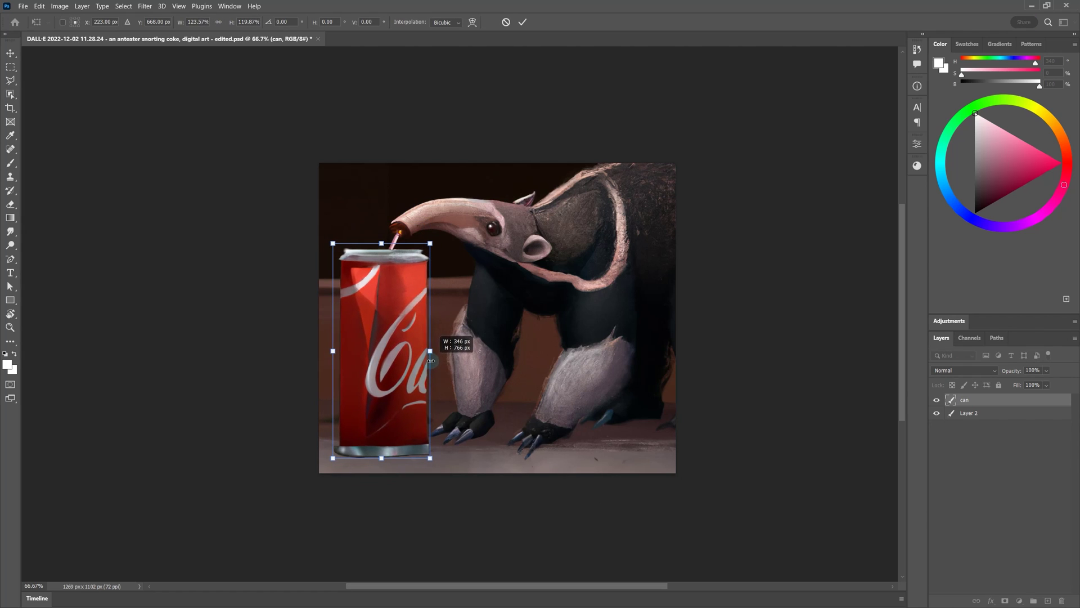
{"action": "left_click", "coordinate": [523, 22]}
{"action": "key", "text": "r"}
{"action": "scroll", "coordinate": [392, 262], "scroll_direction": "up", "scroll_amount": 2}
{"action": "scroll", "coordinate": [511, 252], "scroll_direction": "down", "scroll_amount": 5}
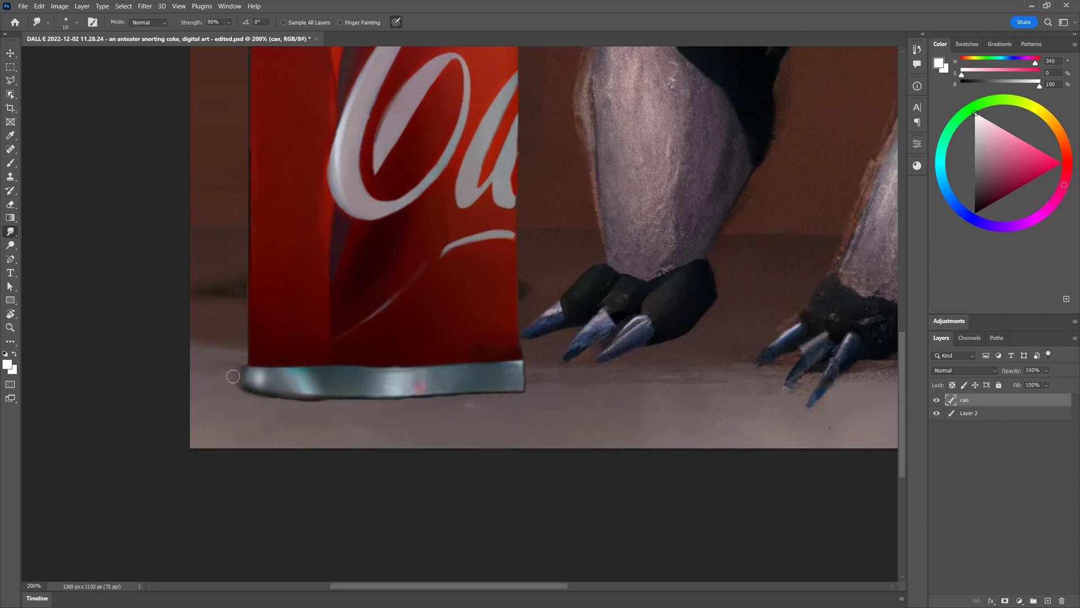
{"action": "scroll", "coordinate": [530, 356], "scroll_direction": "down", "scroll_amount": 2}
Spot-heal a stroke across the floor on Layer 2 while the can layer is hidden
{"action": "key", "text": "j"}
{"action": "left_click", "coordinate": [936, 400]}
{"action": "left_click", "coordinate": [984, 412]}
{"action": "left_click_drag", "start_coordinate": [340, 360], "coordinate": [462, 363]}
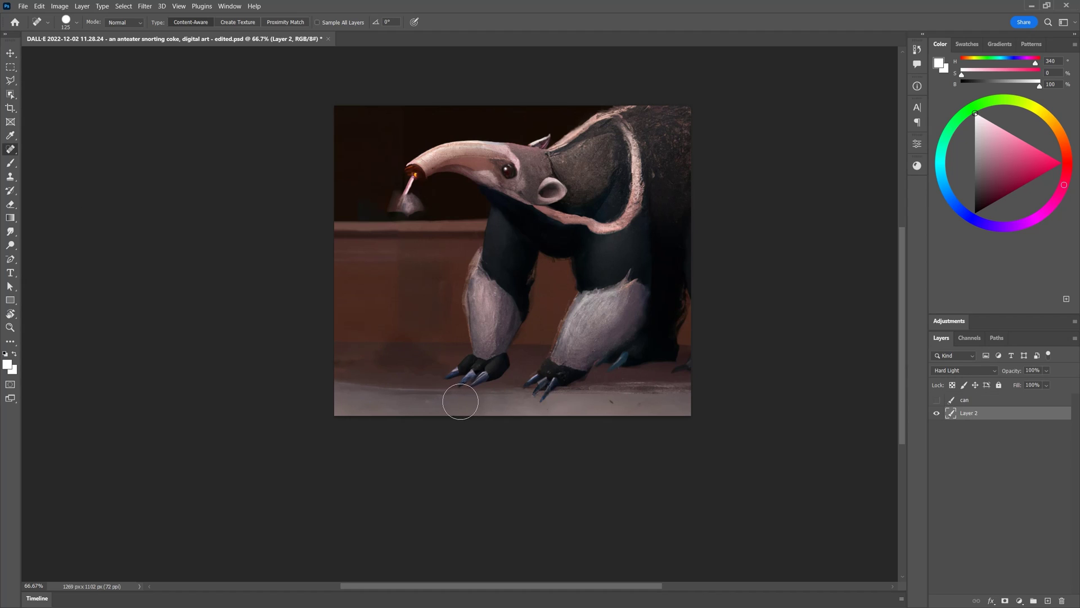
{"action": "left_click", "coordinate": [937, 399]}
On a new layer, fill a dark brown Multiply ellipse under the can and smudge its edges
{"action": "key", "text": "m"}
{"action": "key", "text": "ctrl+shift+alt+n"}
{"action": "mouse_move", "coordinate": [340, 382]}
{"action": "left_mouse_down"}
{"action": "mouse_move", "coordinate": [460, 401]}
{"action": "mouse_move", "coordinate": [453, 395]}
{"action": "left_mouse_up"}
{"action": "key", "text": "shift+alt+m"}
{"action": "key", "text": "alt+BackSpace"}
{"action": "key", "text": "b"}
{"action": "key", "text": "ctrl+d"}
{"action": "key", "text": "r"}
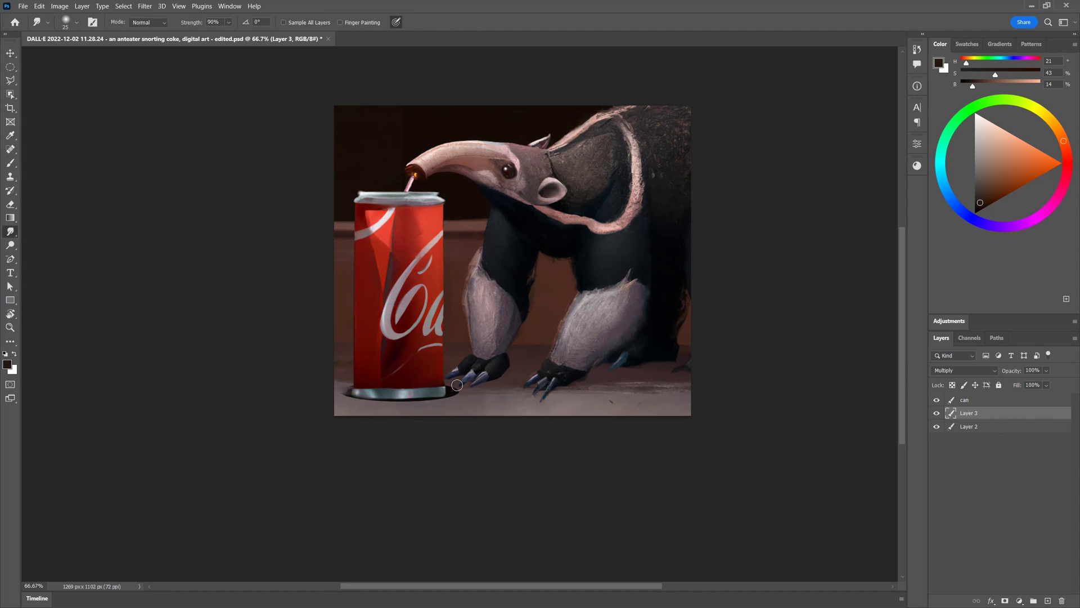
{"action": "left_click_drag", "start_coordinate": [371, 397], "coordinate": [345, 395]}
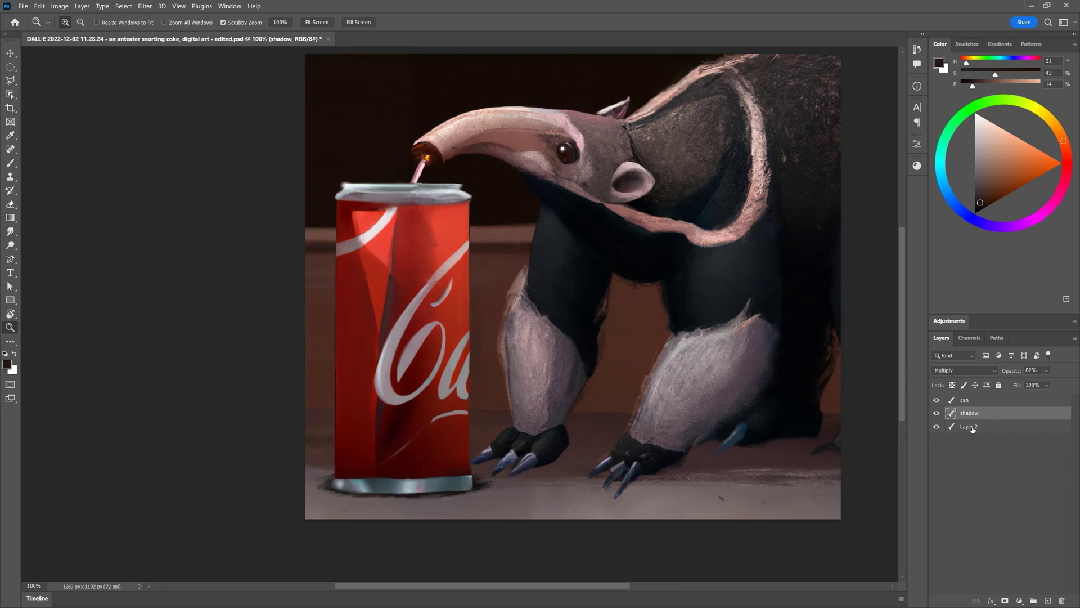
{"action": "left_click", "coordinate": [968, 426]}
Lasso the snout tip and paint it darker with a smaller brush, sampling snout colours
{"action": "left_click", "coordinate": [11, 82]}
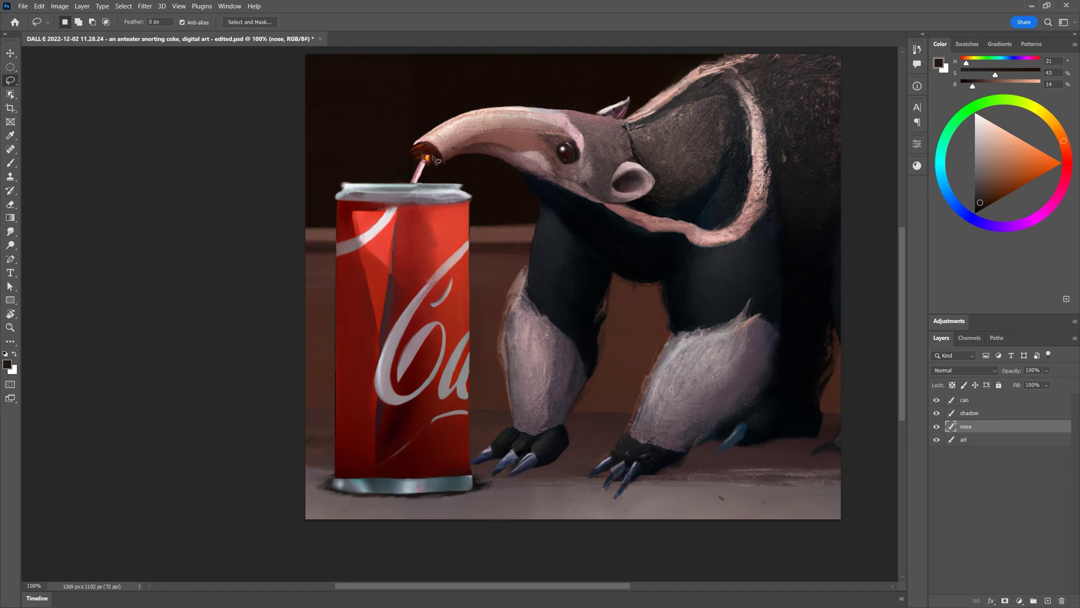
{"action": "mouse_move", "coordinate": [423, 167]}
{"action": "left_mouse_down"}
{"action": "mouse_move", "coordinate": [416, 141]}
{"action": "mouse_move", "coordinate": [428, 163]}
{"action": "mouse_move", "coordinate": [419, 144]}
{"action": "mouse_move", "coordinate": [291, 157]}
{"action": "left_mouse_up"}
{"action": "key", "text": "b"}
{"action": "left_click", "coordinate": [463, 159], "text": "alt"}
{"action": "key", "text": "bracketleft"}
{"action": "key", "text": "bracketleft"}
{"action": "key", "text": "bracketleft"}
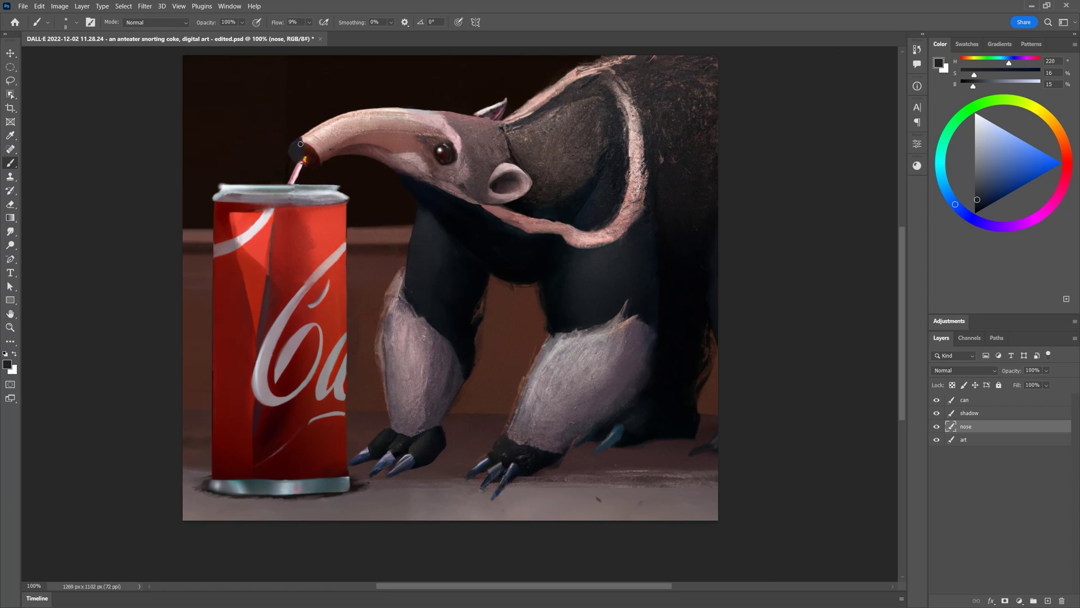
{"action": "left_click", "coordinate": [292, 151], "text": "alt"}
{"action": "left_click", "coordinate": [298, 144], "text": "alt"}
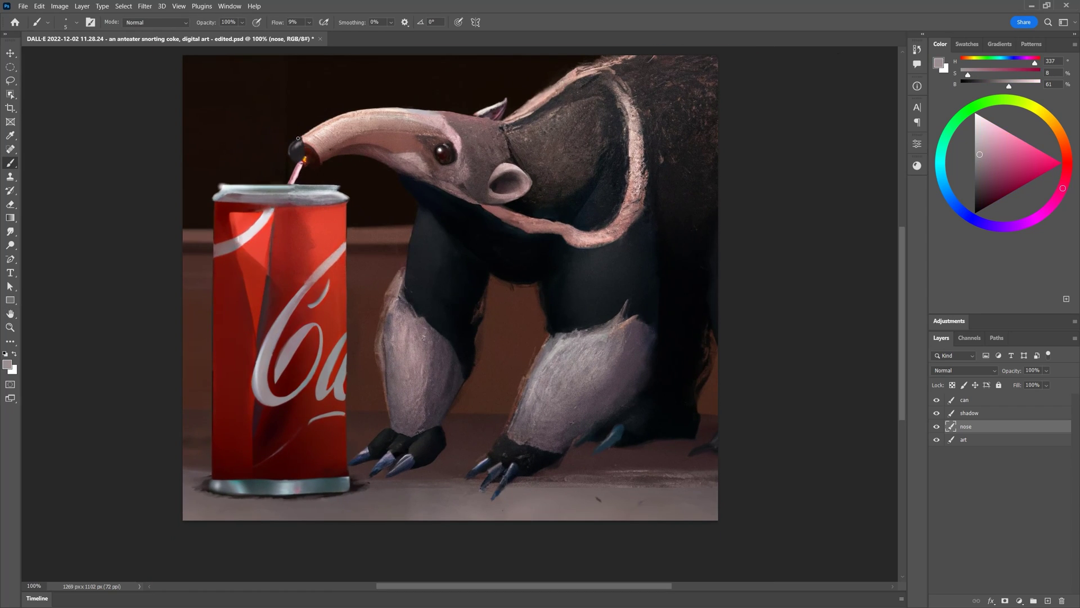
On the art layer, smudge and repaint using dark brown and light pink sampled from the snout
{"action": "key", "text": "alt+bracketleft"}
{"action": "key", "text": "r"}
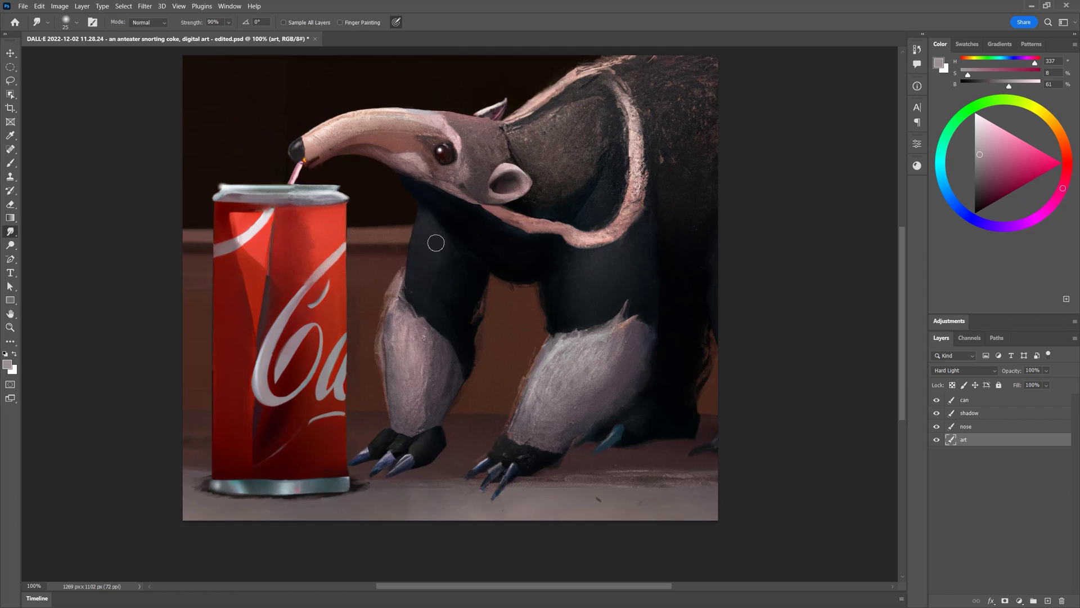
{"action": "key", "text": "b"}
{"action": "left_click", "coordinate": [219, 175], "text": "alt"}
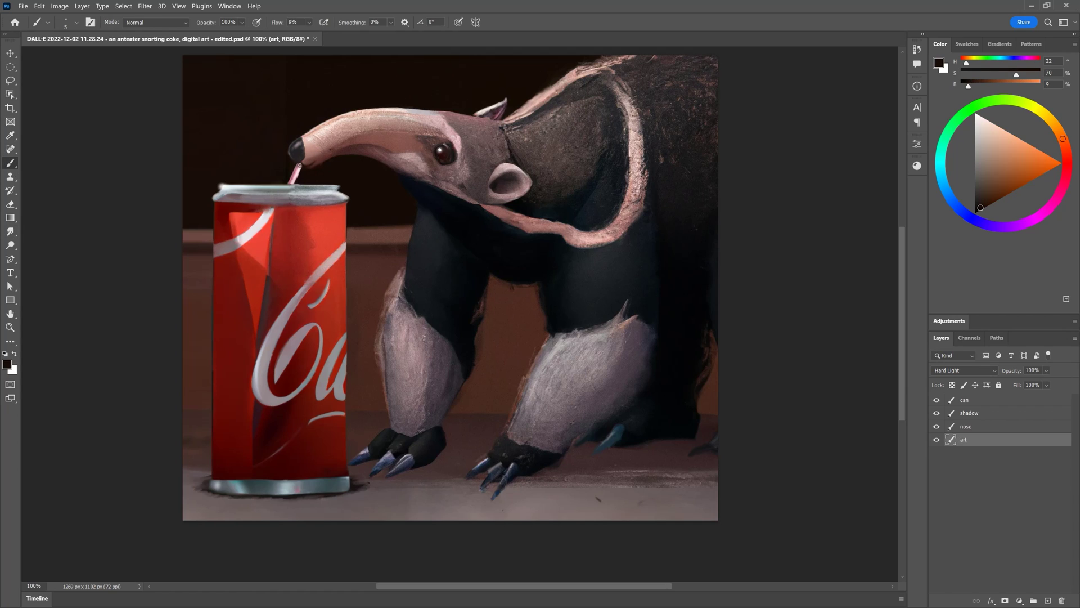
{"action": "left_click", "coordinate": [304, 143], "text": "alt"}
Back on the nose layer, repaint the snout with tones sampled from the nose tip, collar and eye
{"action": "key", "text": "alt+bracketright"}
{"action": "left_click", "coordinate": [302, 155], "text": "alt"}
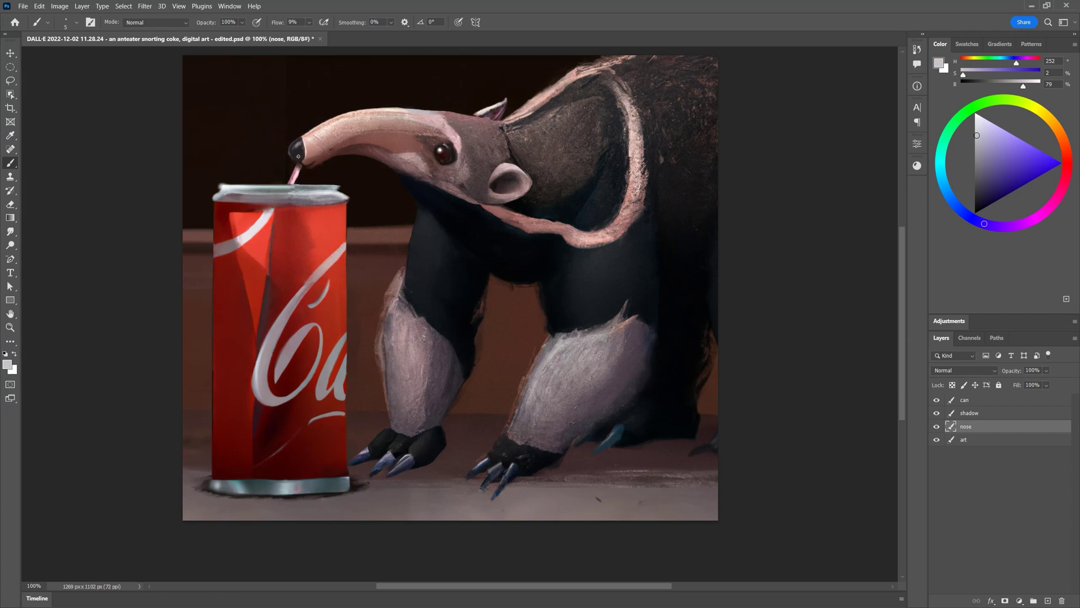
{"action": "left_click", "coordinate": [303, 155], "text": "alt"}
{"action": "left_click", "coordinate": [318, 153], "text": "alt"}
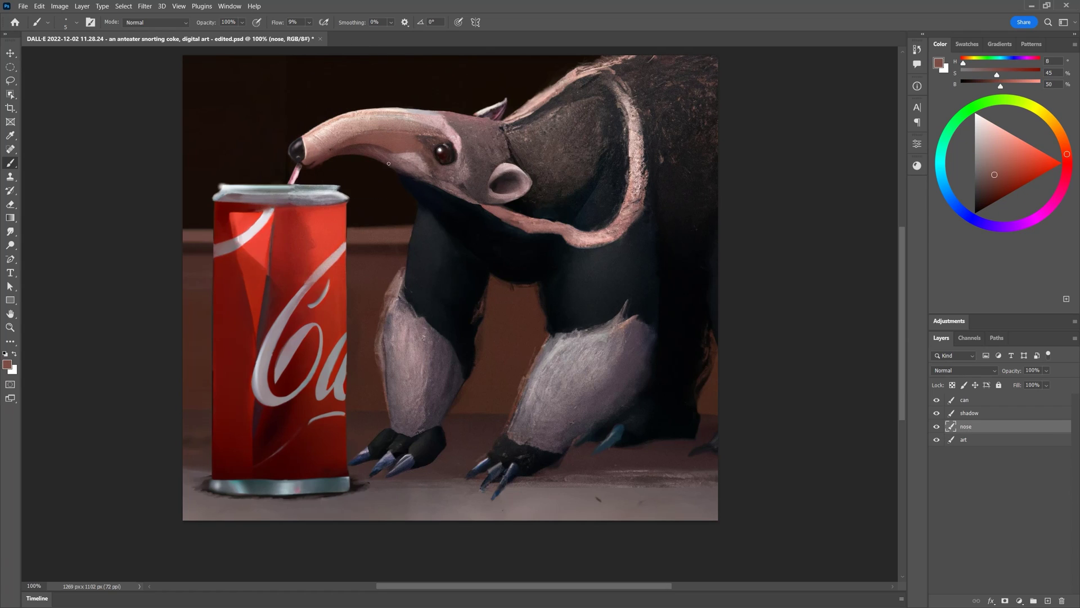
{"action": "left_click", "coordinate": [534, 228], "text": "alt"}
{"action": "left_click", "coordinate": [499, 180], "text": "alt"}
{"action": "left_click", "coordinate": [439, 160], "text": "alt"}
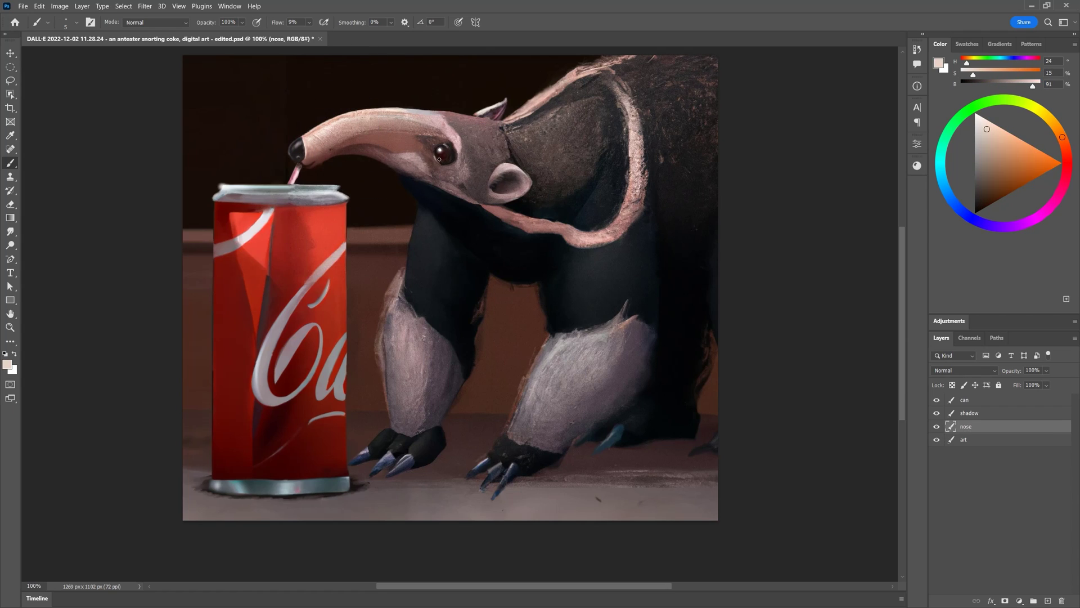
{"action": "left_click", "coordinate": [442, 155], "text": "alt"}
{"action": "left_click", "coordinate": [444, 162], "text": "alt"}
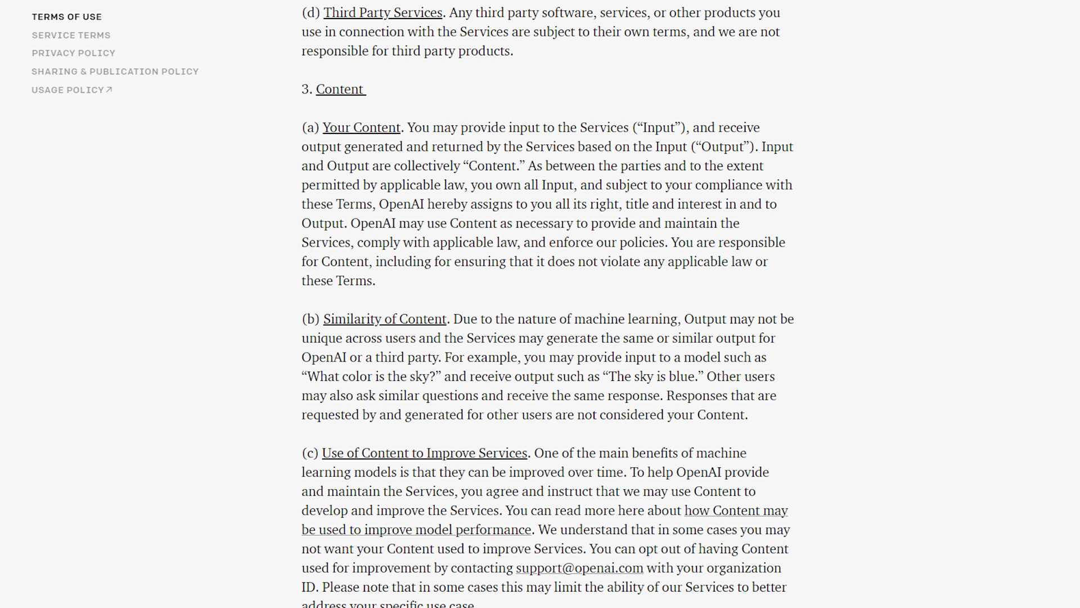
{"action": "scroll", "coordinate": [535, 303], "scroll_direction": "up", "scroll_amount": 6}
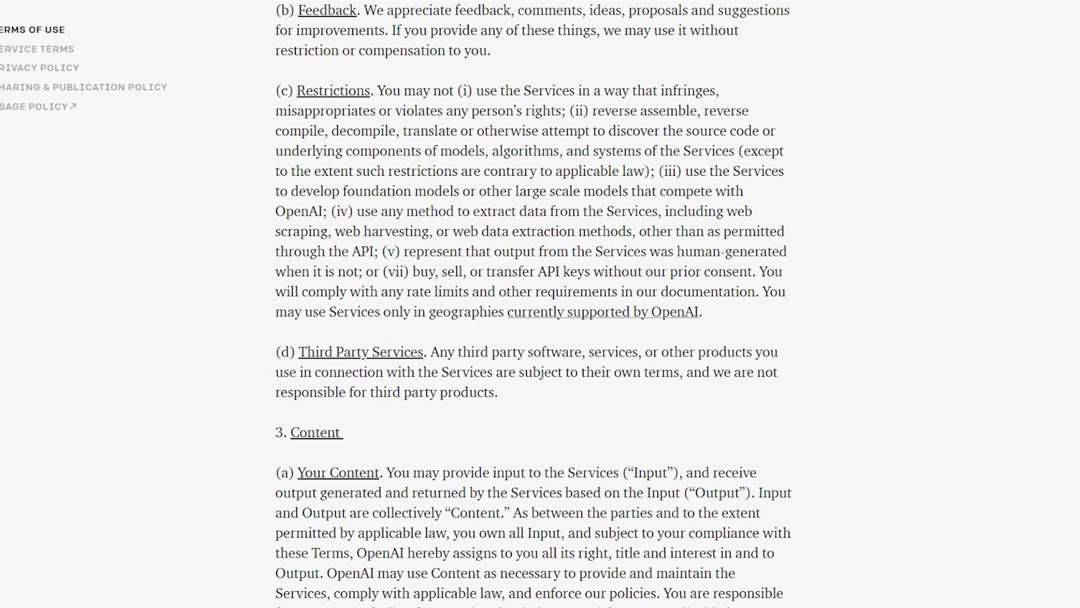